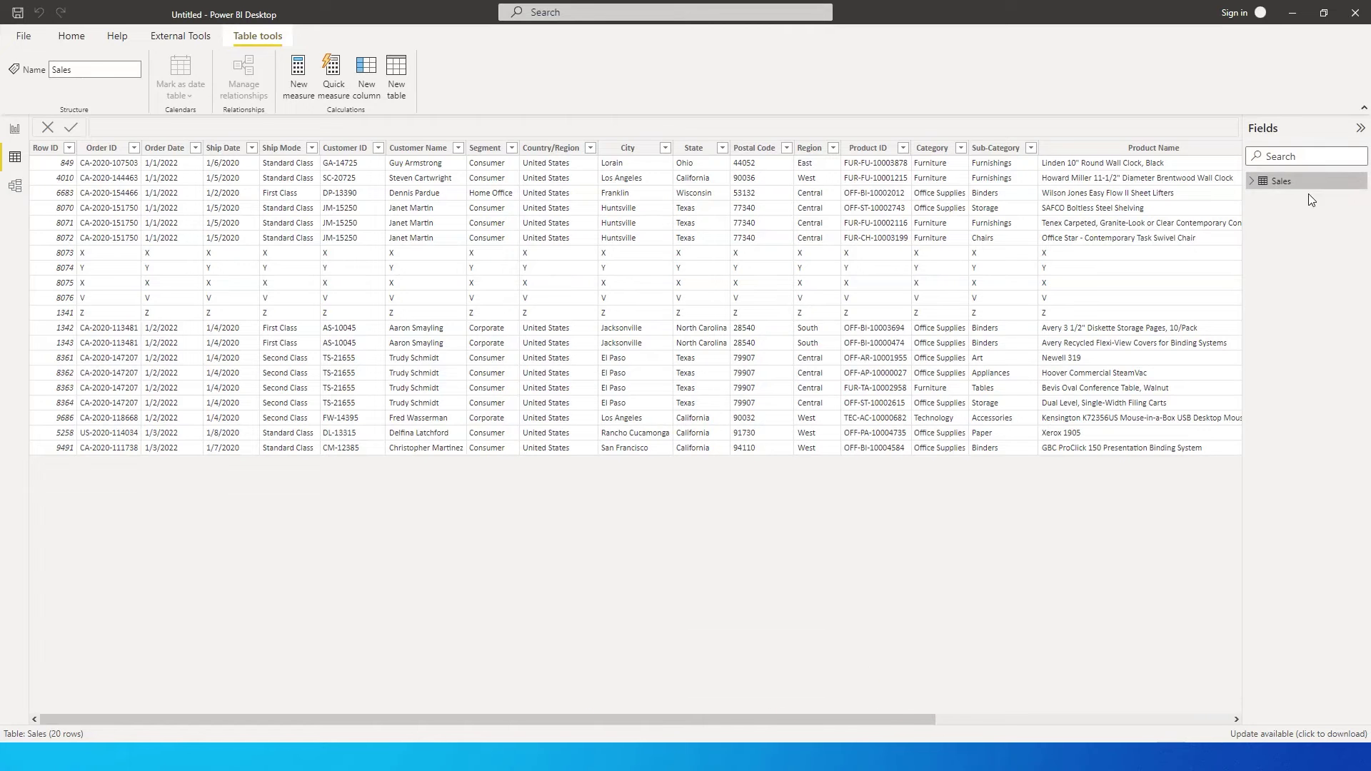
# - Open the Sales query in Power Query Editor from the Sales table's context menu in the Fields pane
pyautogui.rightClick(1278, 181)
pyautogui.click(1278, 258)
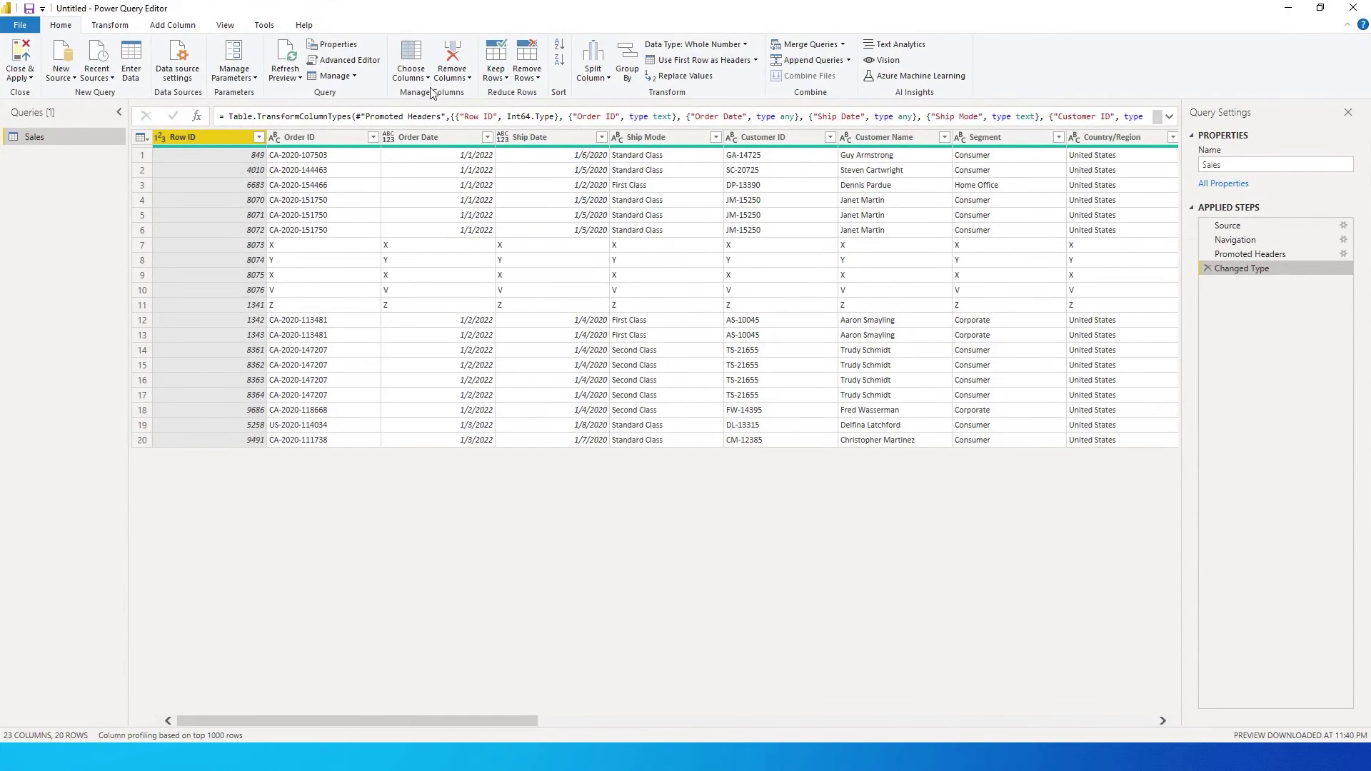
# - Review the Remove Columns and Remove Rows options, then select junk rows 7 and 11
pyautogui.click(467, 78)
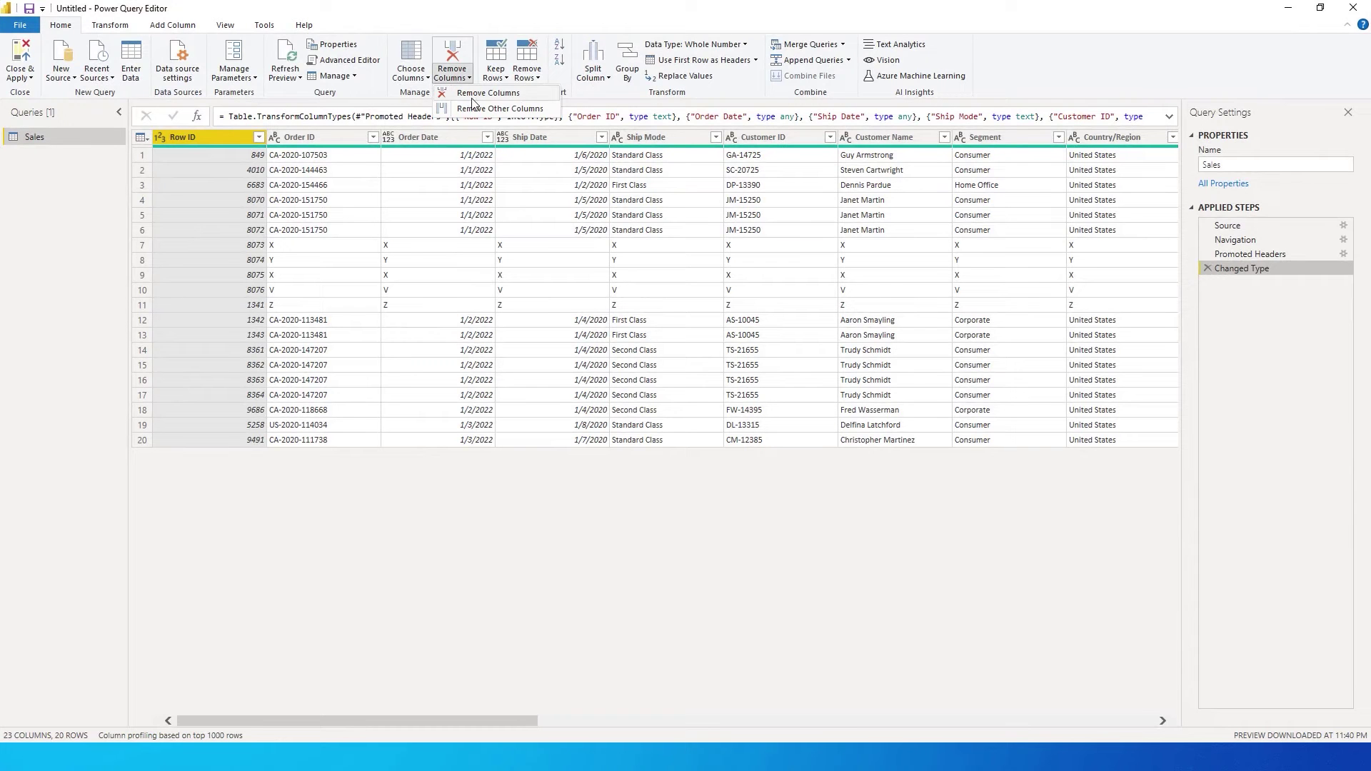
pyautogui.click(528, 84)
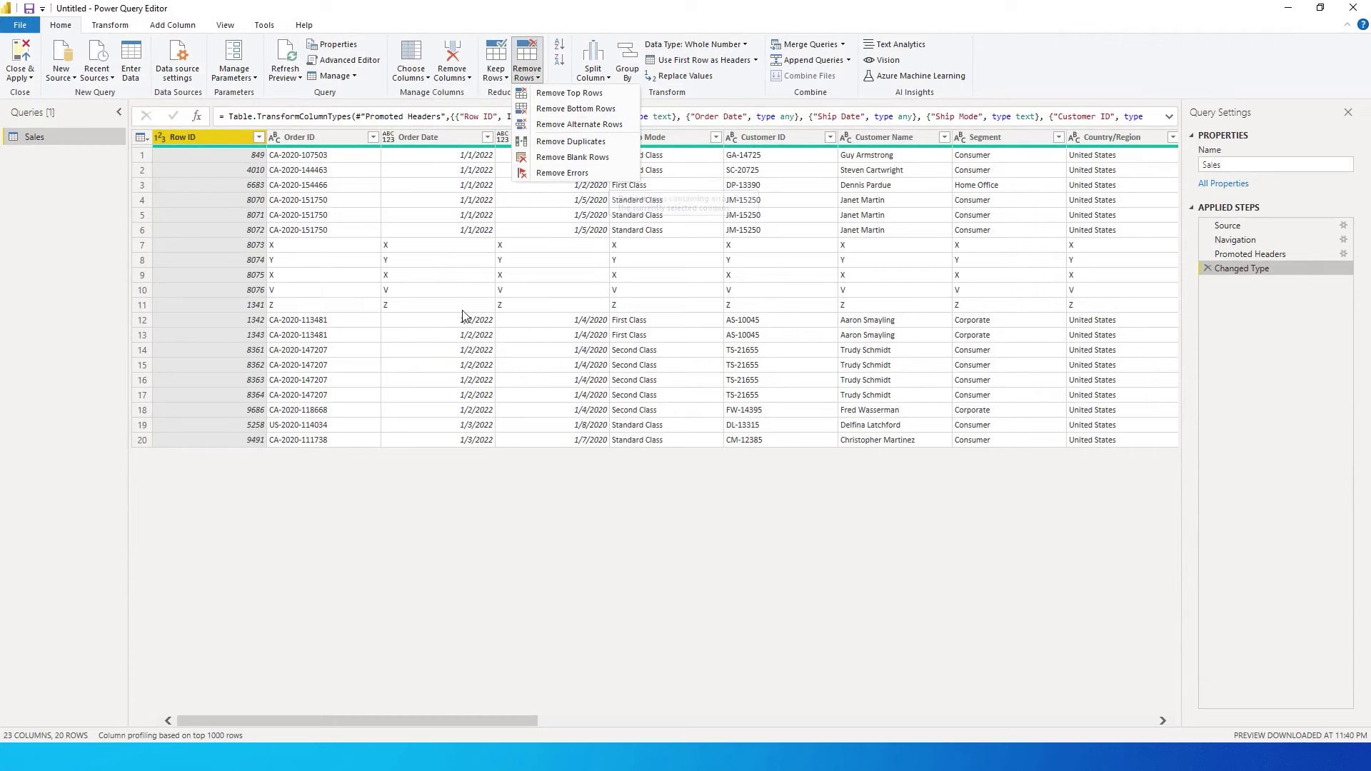
pyautogui.click(143, 246)
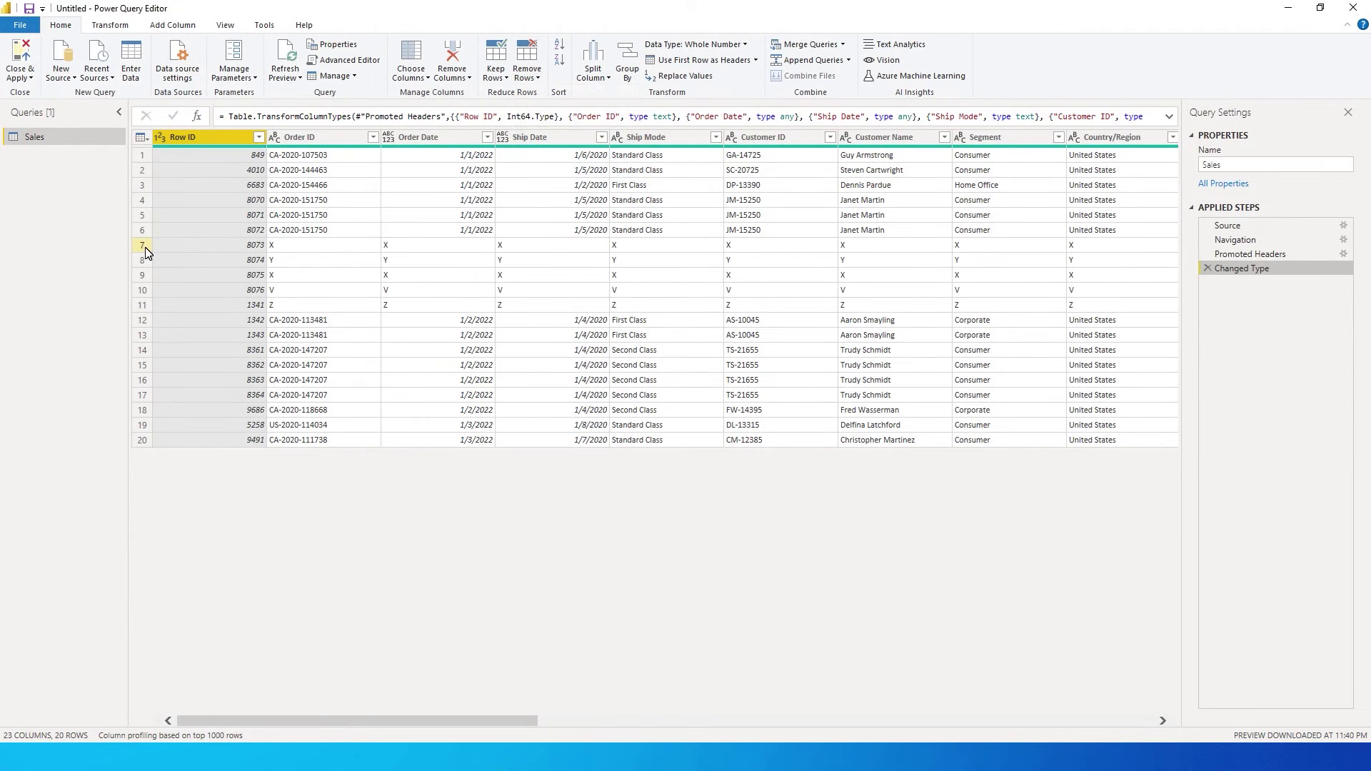
pyautogui.click(145, 247)
pyautogui.click(143, 306)
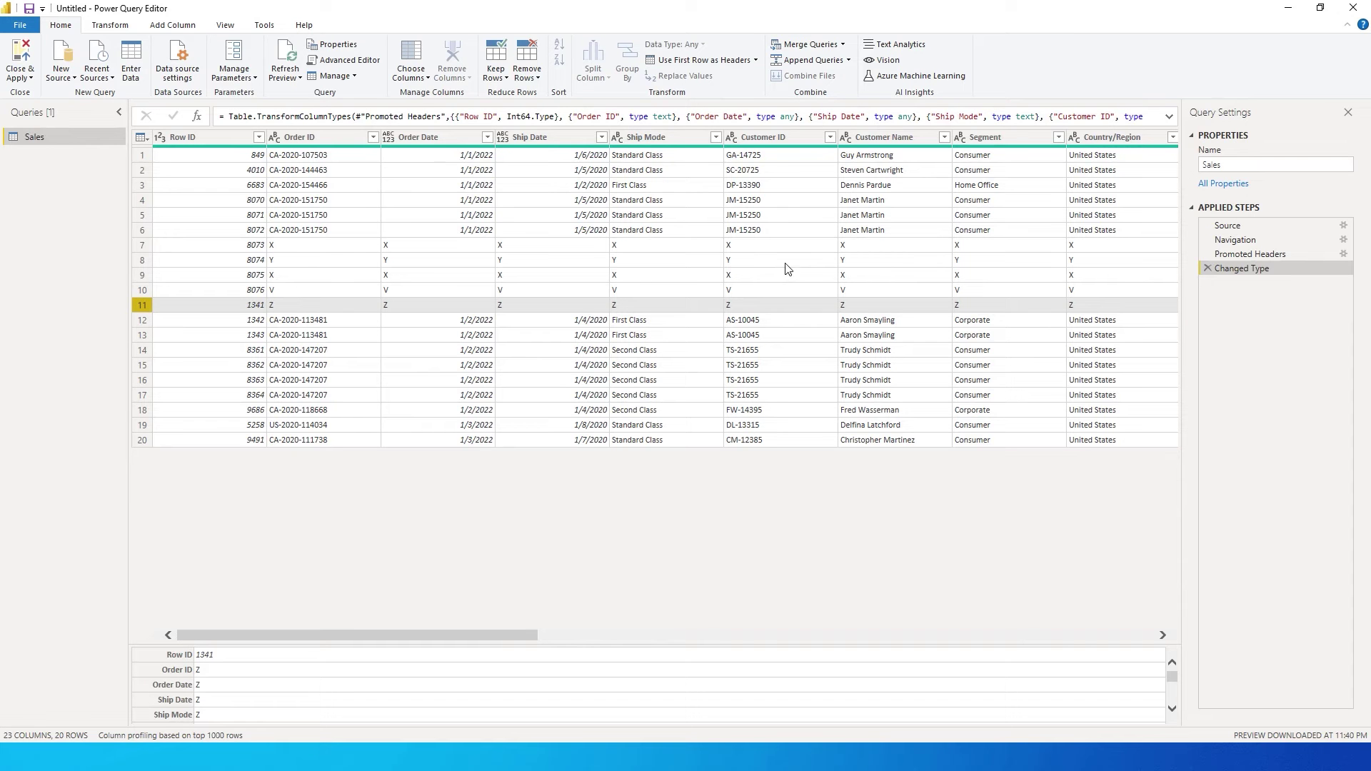
# - In the Advanced Editor, add a blank line and paste an indented copy of #"Changed Type" there
pyautogui.click(361, 64)
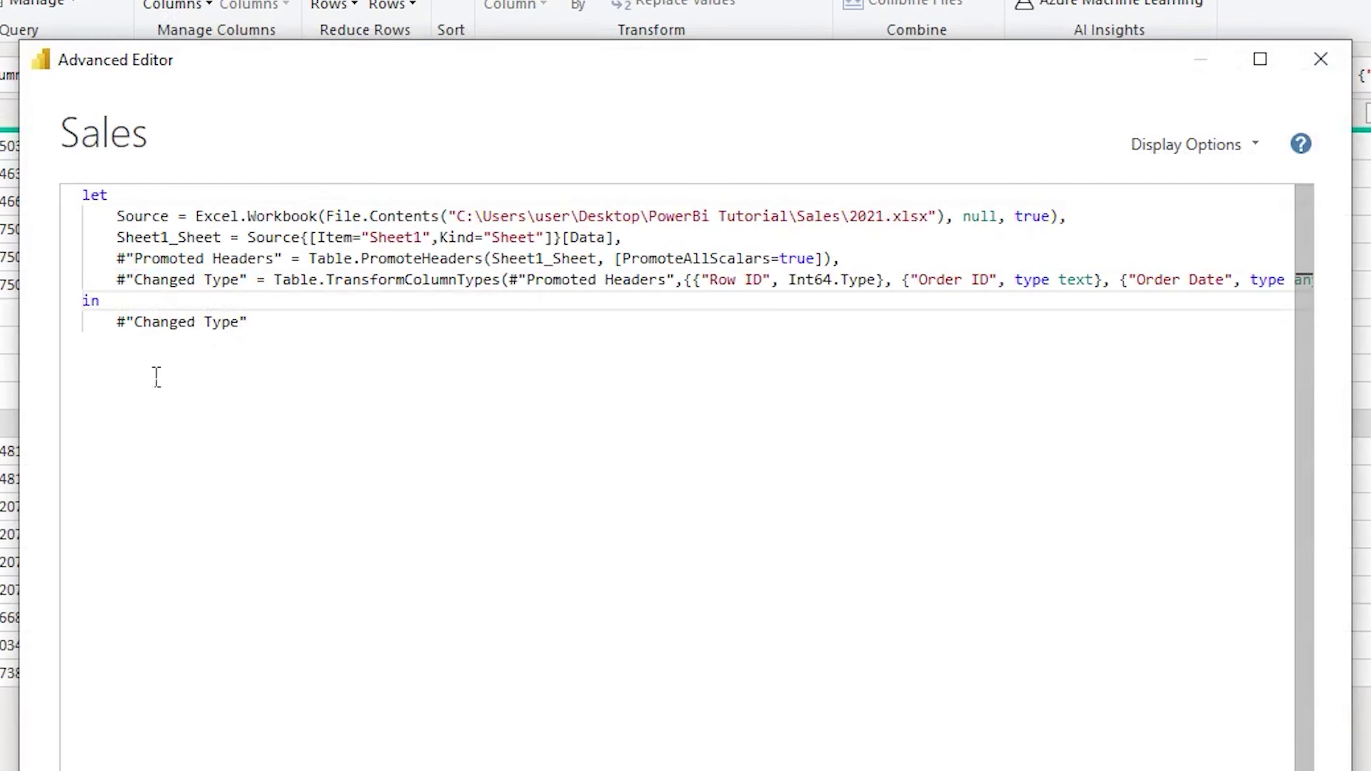
pyautogui.press('Return')
pyautogui.press('Return')
pyautogui.press('Return')
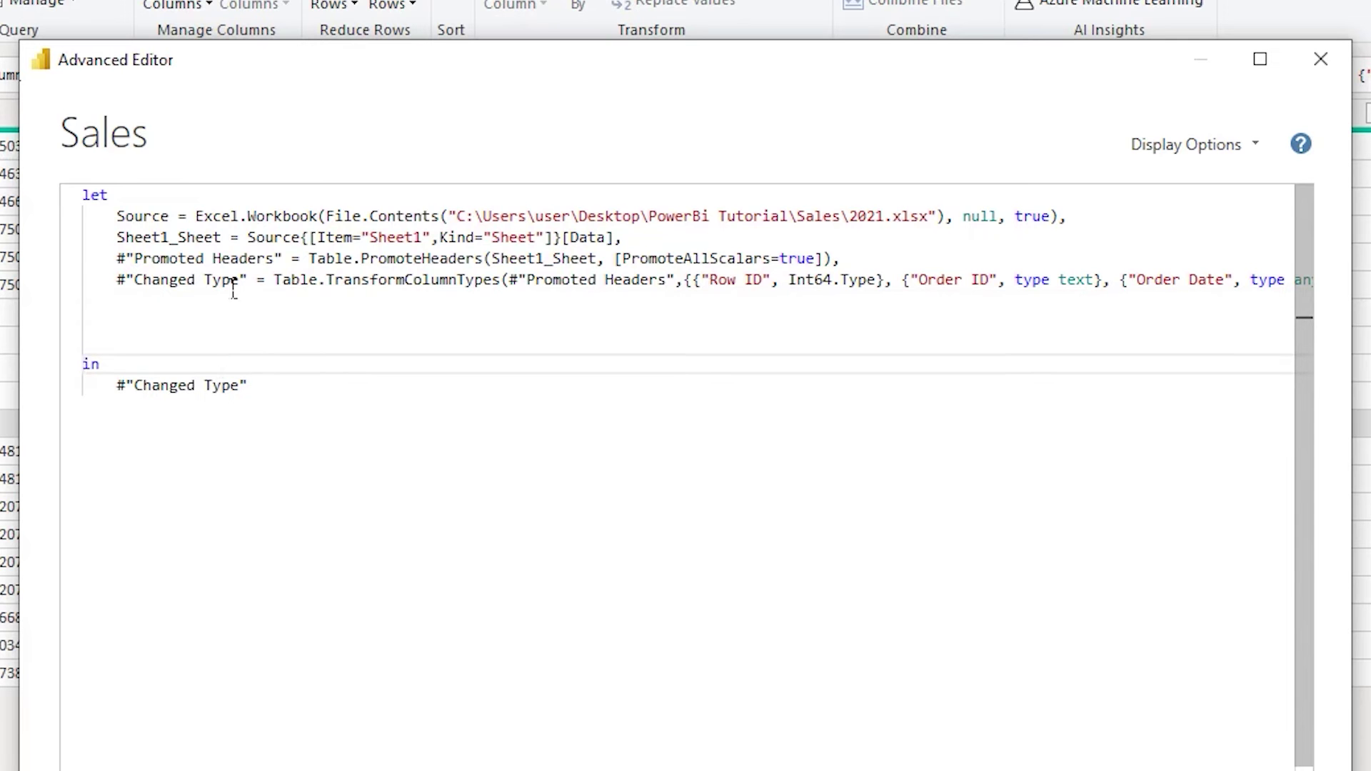
pyautogui.moveTo(246, 280); pyautogui.dragTo(130, 297)
pyautogui.hotkey('ctrl', 'c')
pyautogui.click(129, 300)
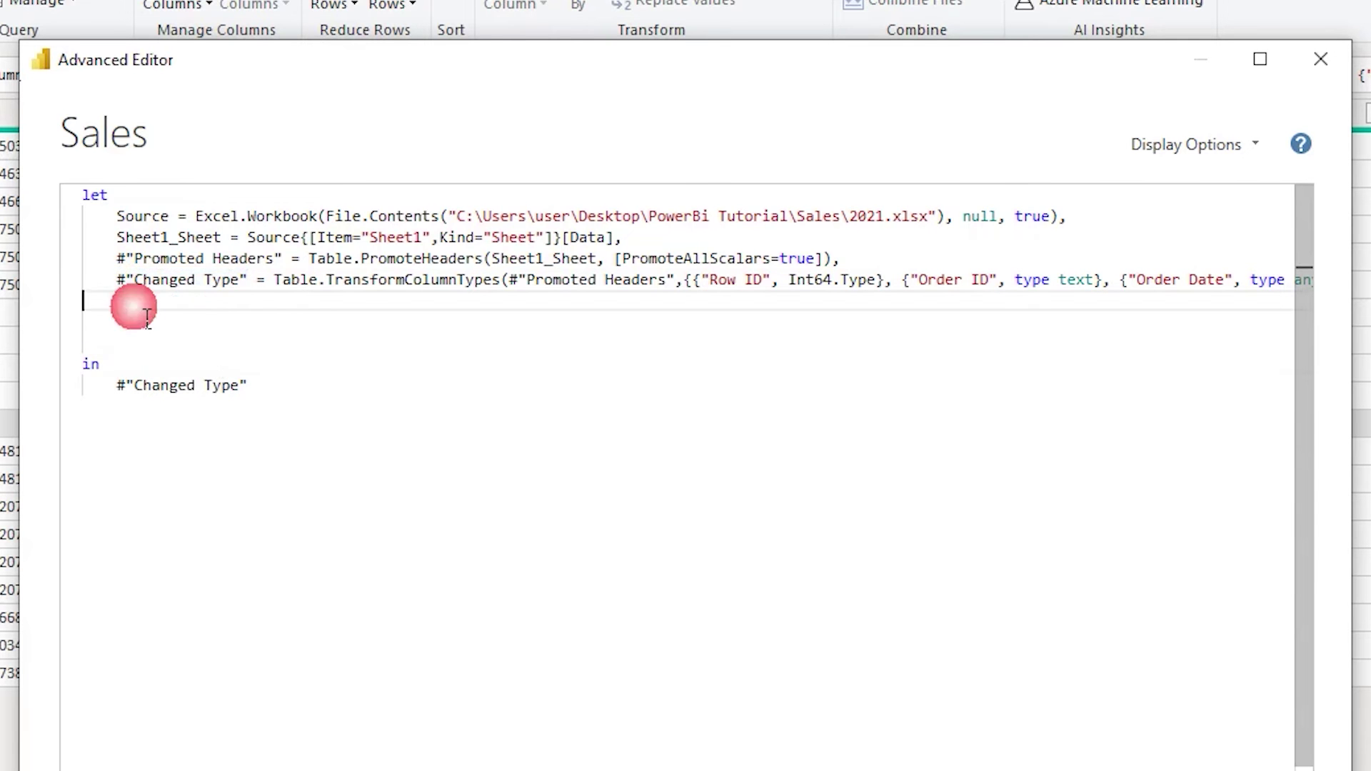
pyautogui.hotkey('ctrl', 'v')
pyautogui.press('Home')
pyautogui.press('Tab')
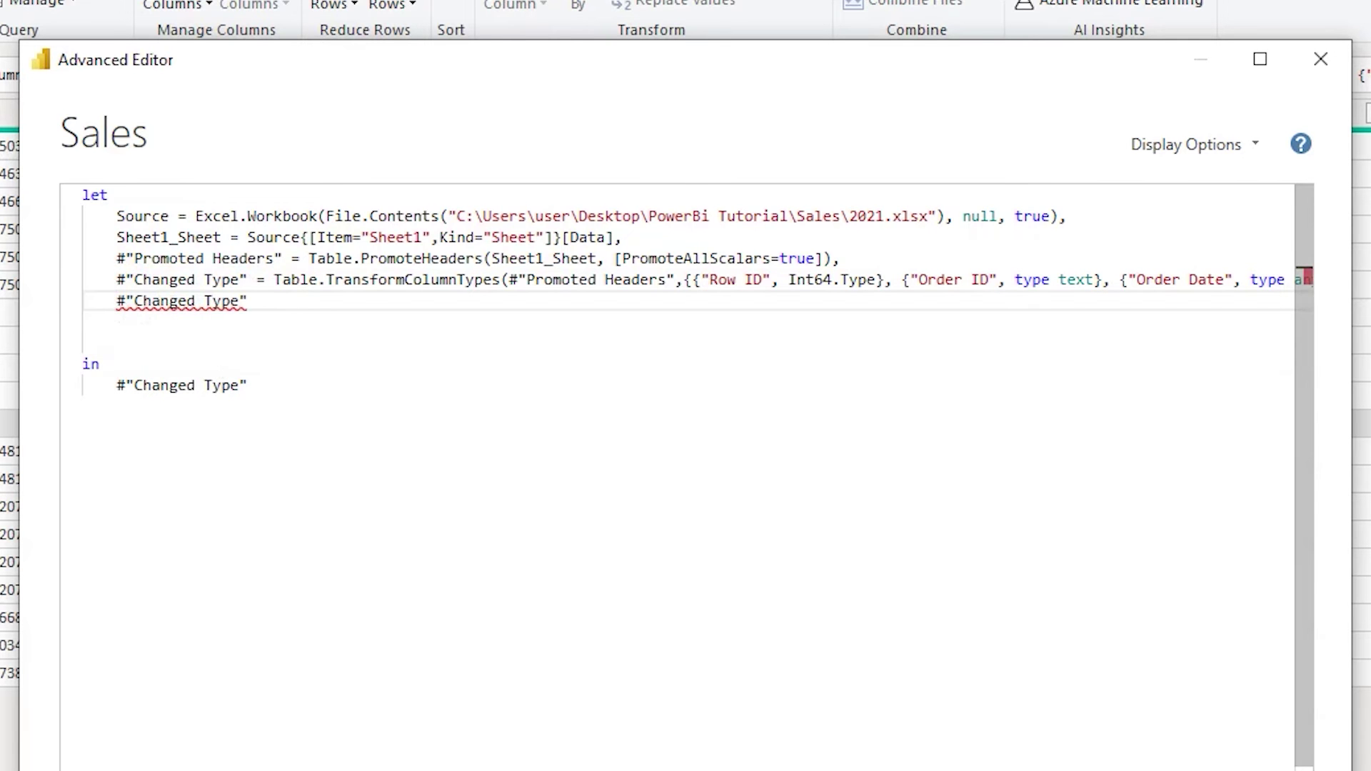
# - End the Changed Type step line with a comma and select the pasted name for replacement
pyautogui.hscroll(15, 686, 281)
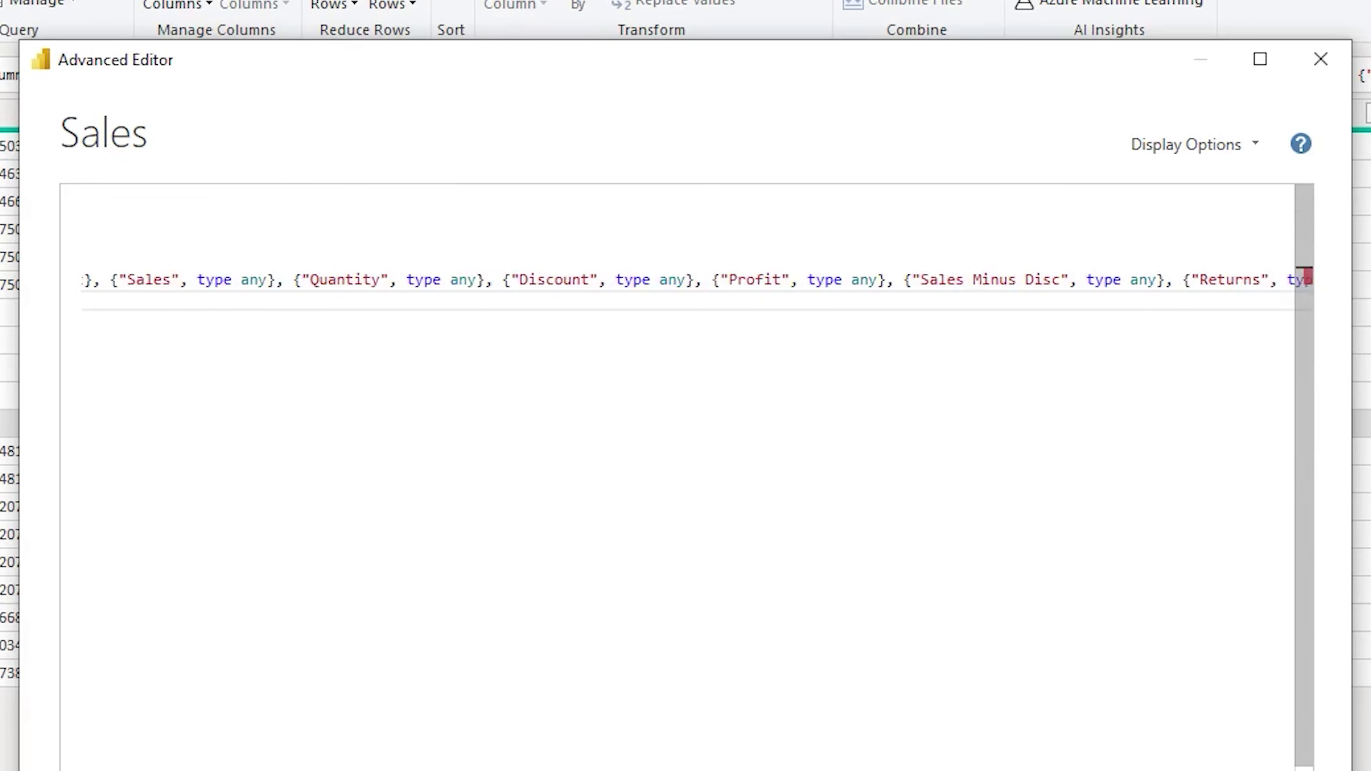
pyautogui.hscroll(3, 686, 281)
pyautogui.click(1294, 286)
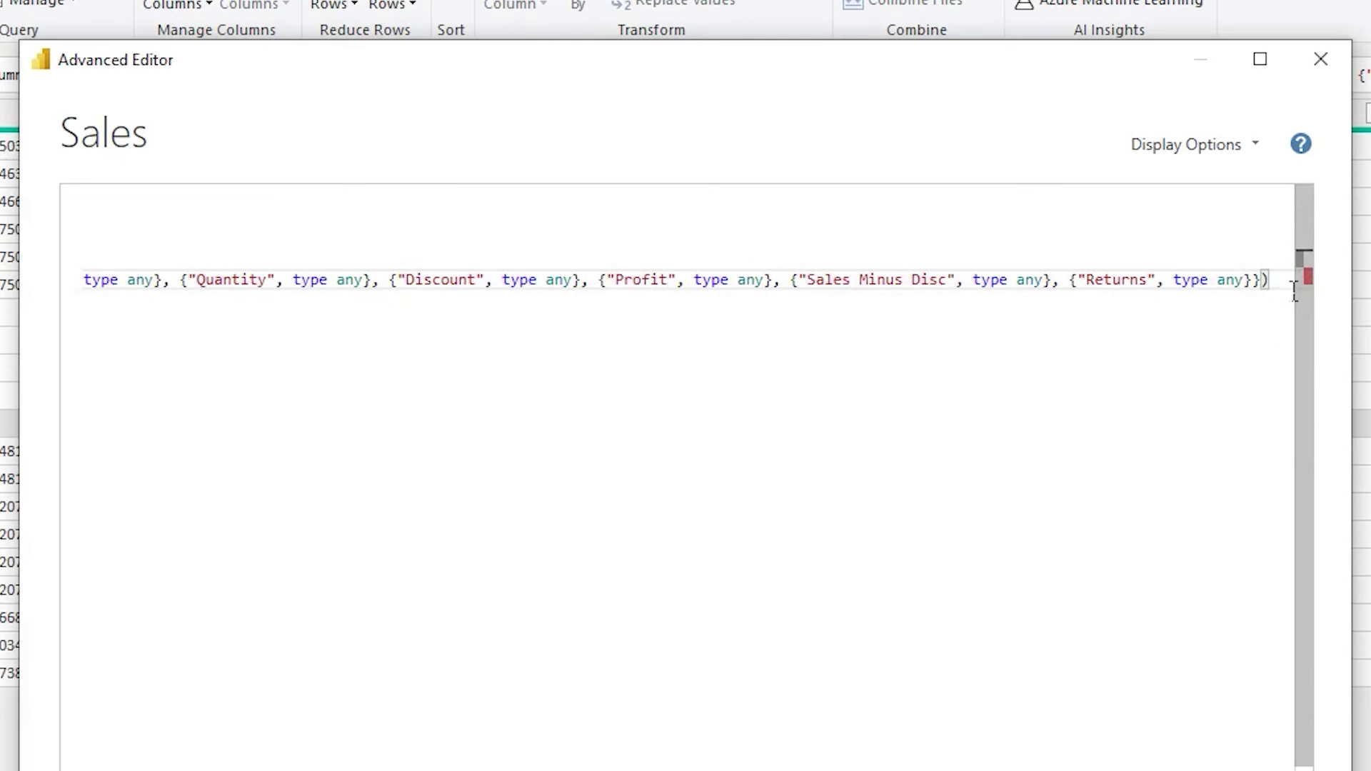
pyautogui.write(',')
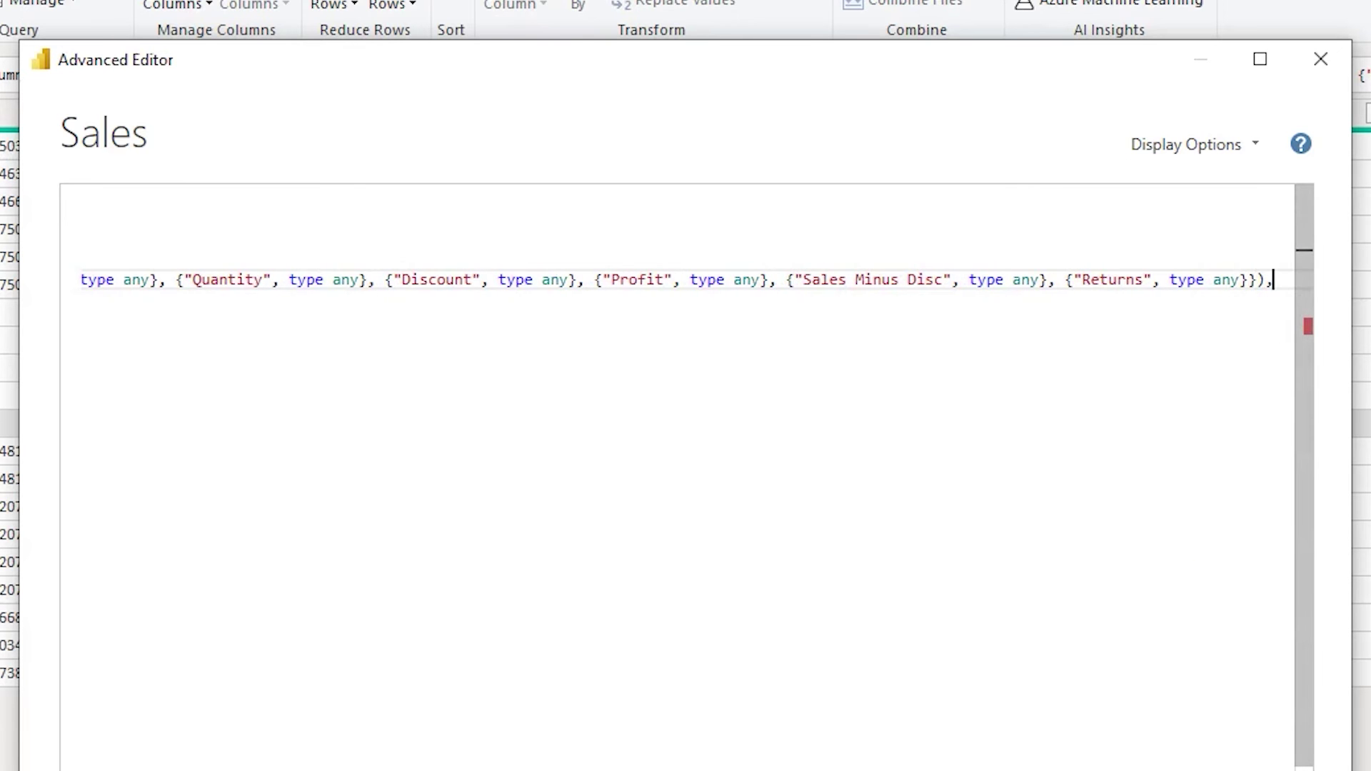
pyautogui.press('Return')
pyautogui.click(304, 305)
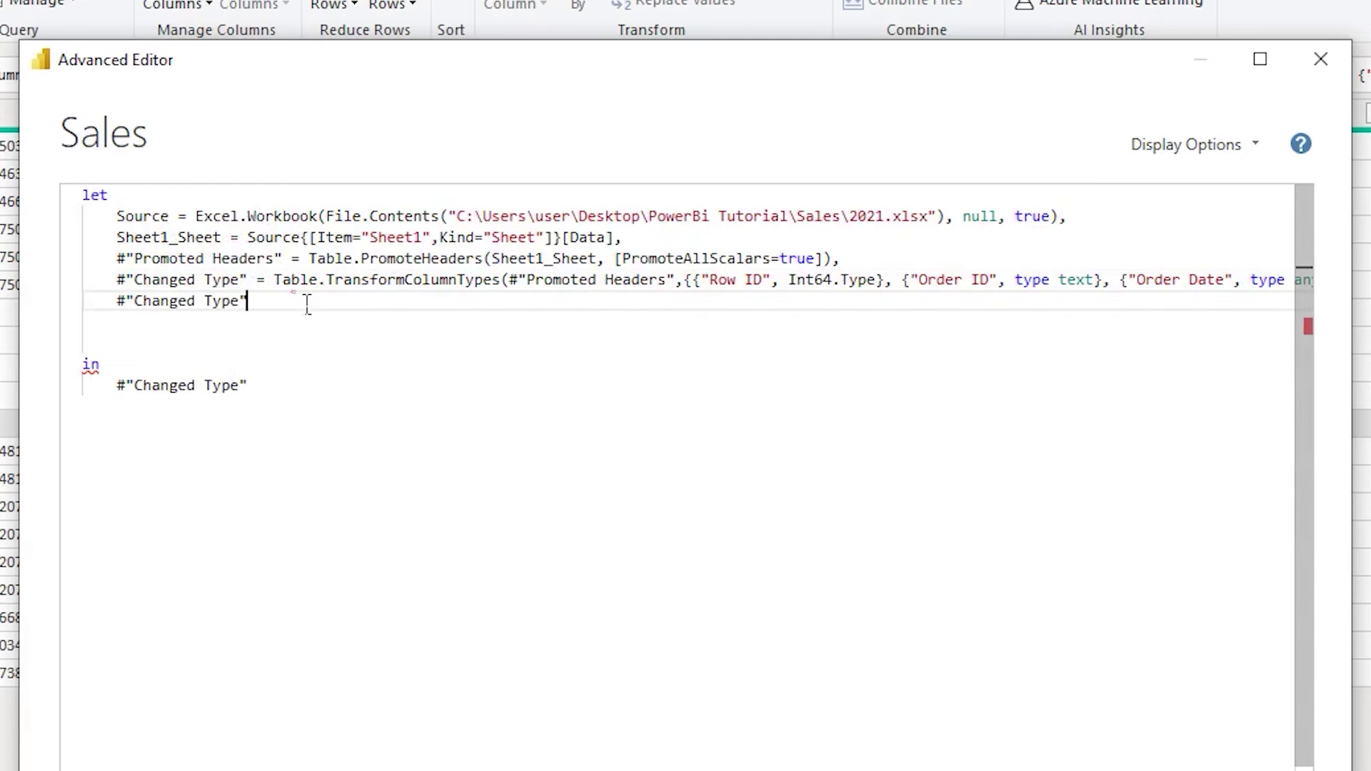
pyautogui.moveTo(247, 319)
pyautogui.mouseDown()
pyautogui.moveTo(159, 297)
pyautogui.moveTo(257, 318)
pyautogui.mouseUp()
pyautogui.click(153, 318)
# - Rename the new line's step to Remove_Junk_Rows and start it as = Table.RemoveRows(
pyautogui.press('BackSpace')
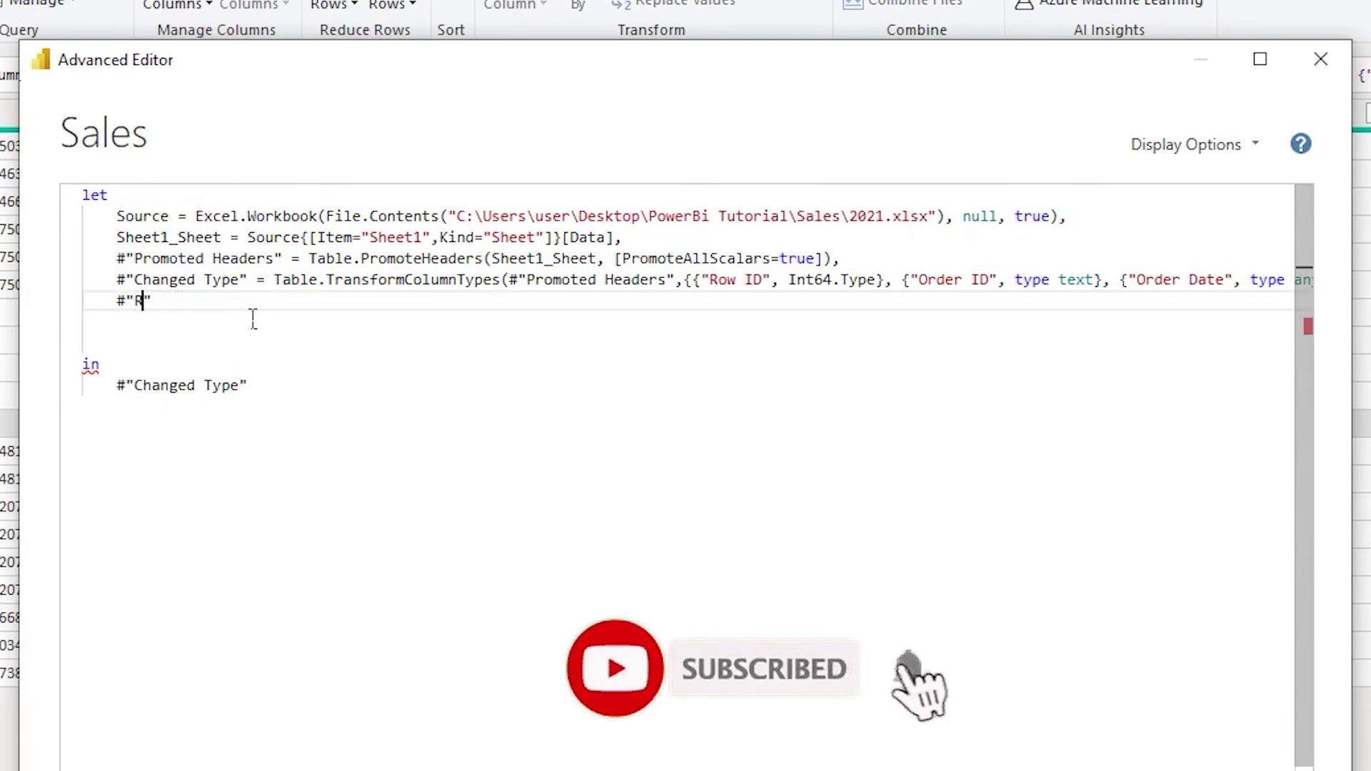
pyautogui.write('Remove')
pyautogui.write('_Junk_')
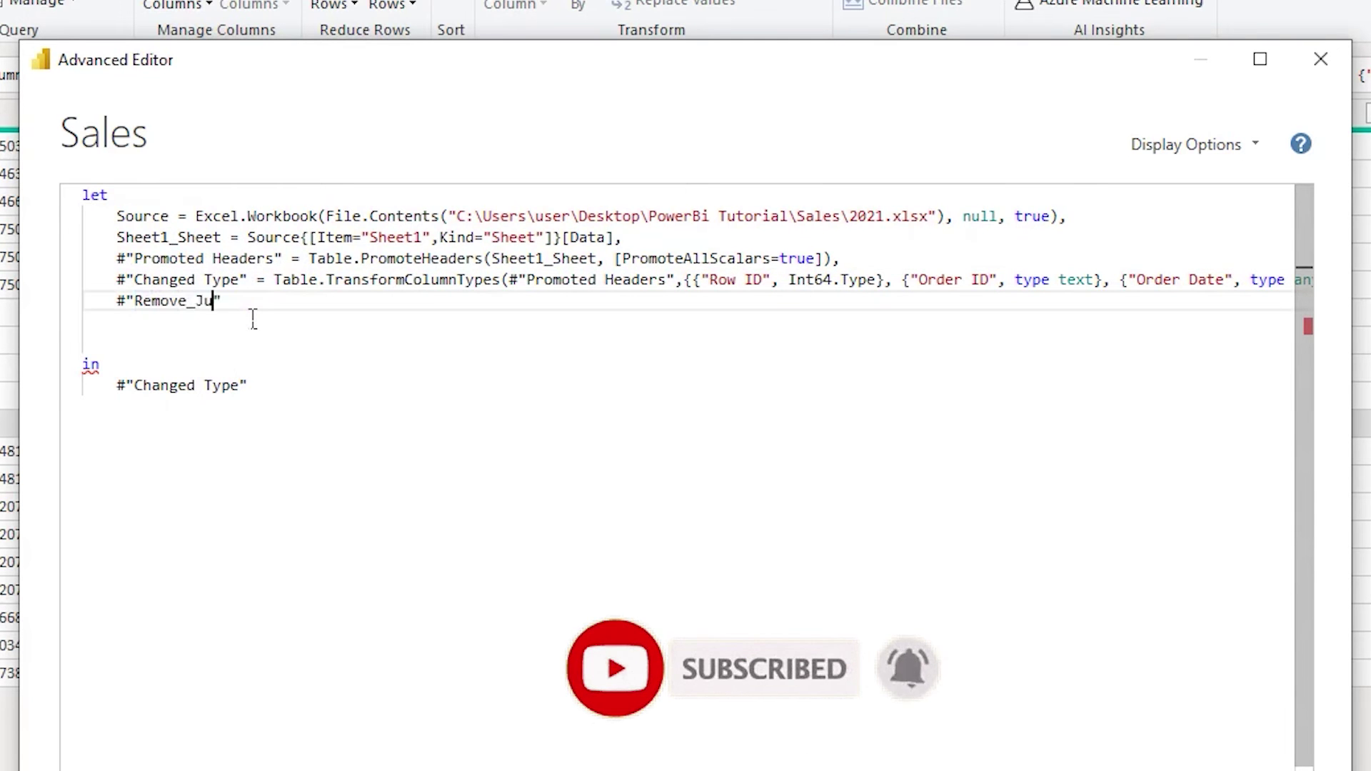
pyautogui.write('Rows')
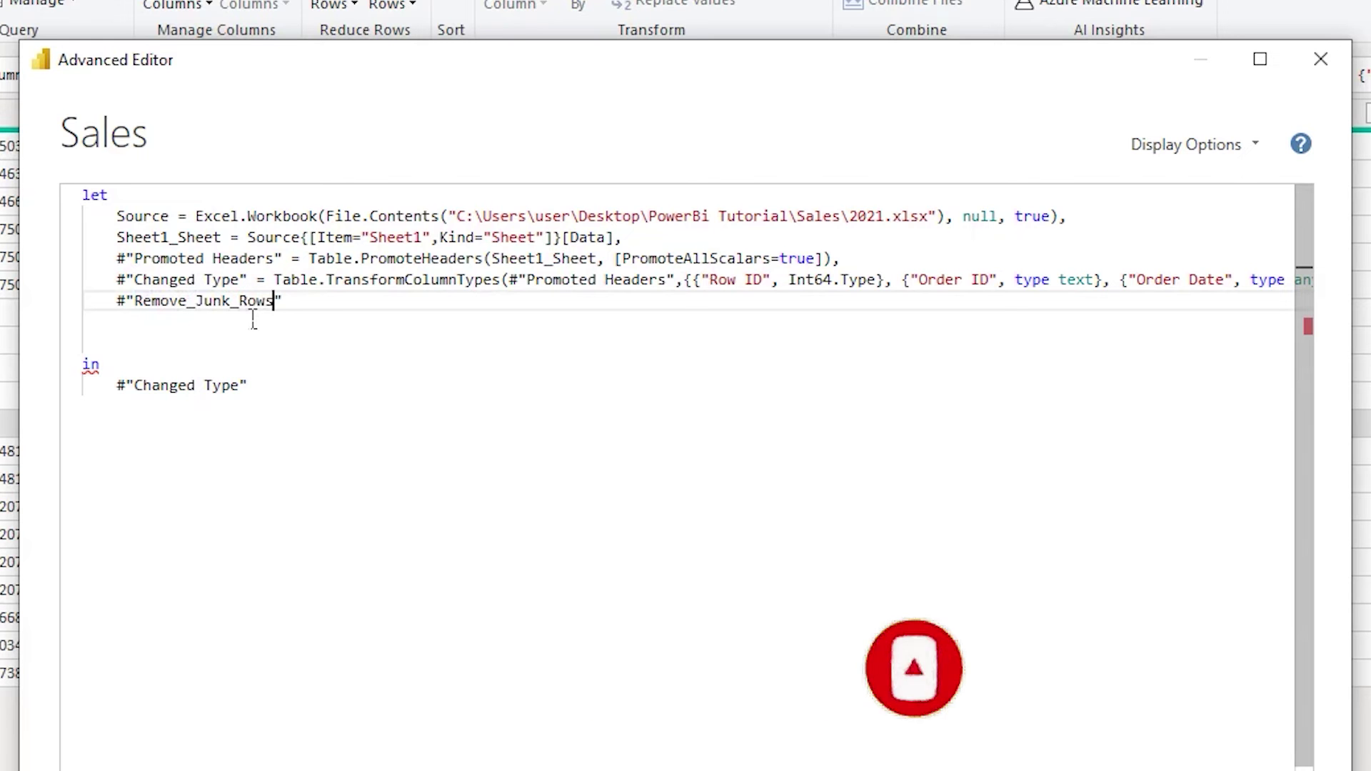
pyautogui.click(355, 307)
pyautogui.write('=')
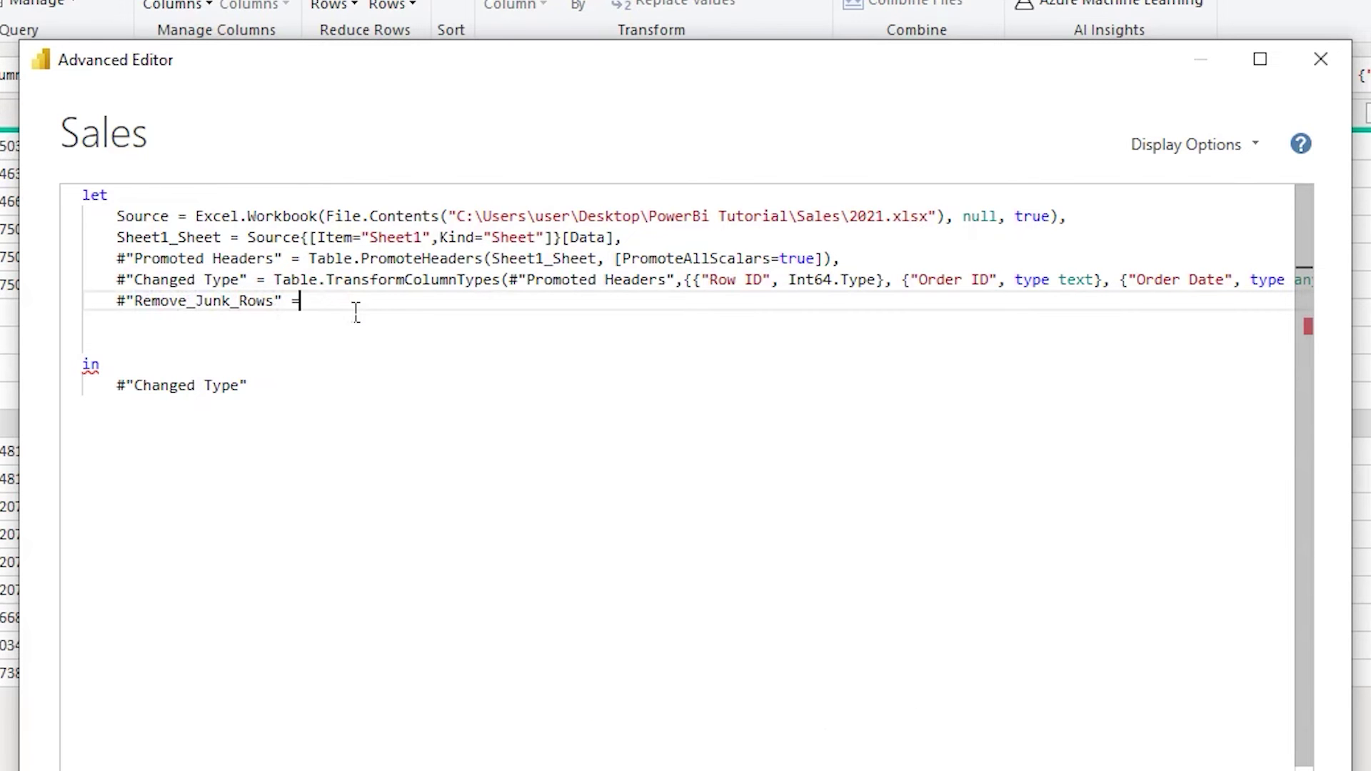
pyautogui.write(' Table.')
pyautogui.write('remove')
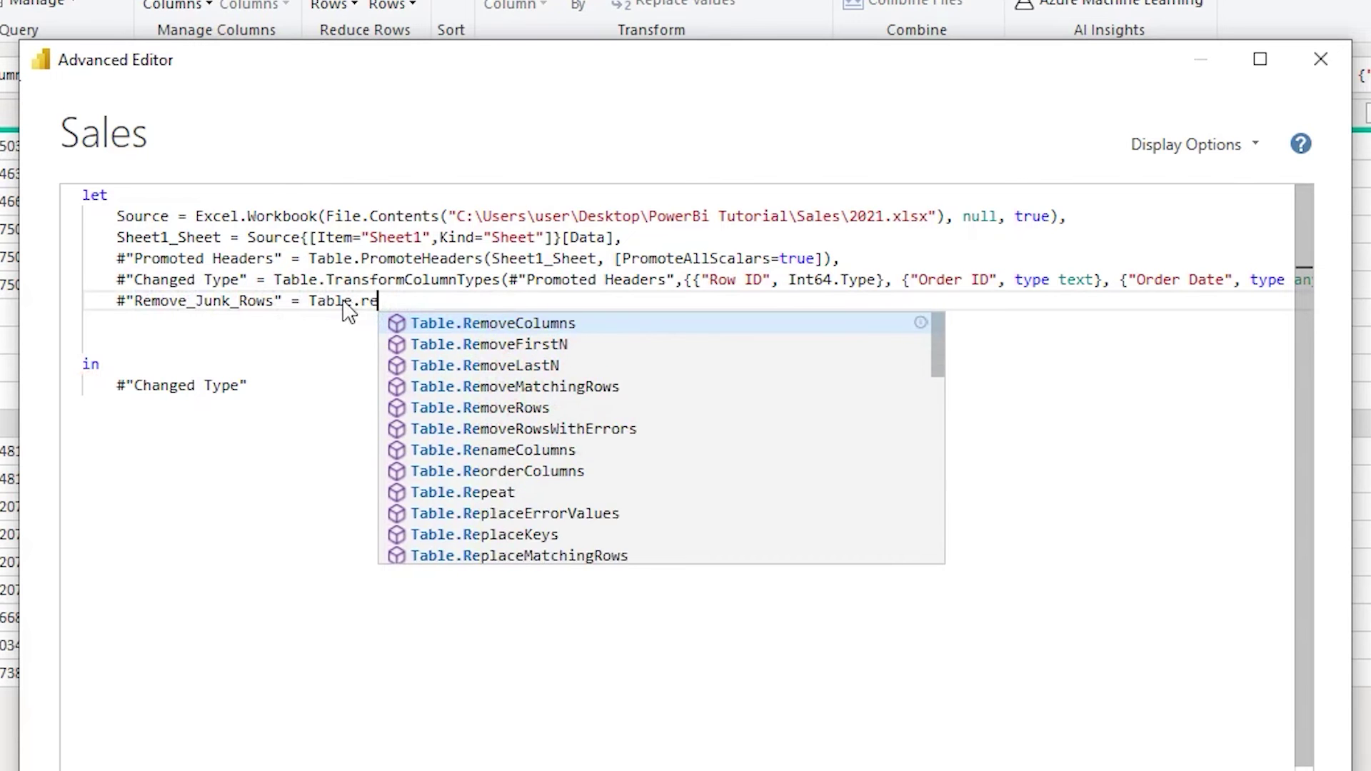
pyautogui.press('Down')
pyautogui.press('Down')
pyautogui.press('Down')
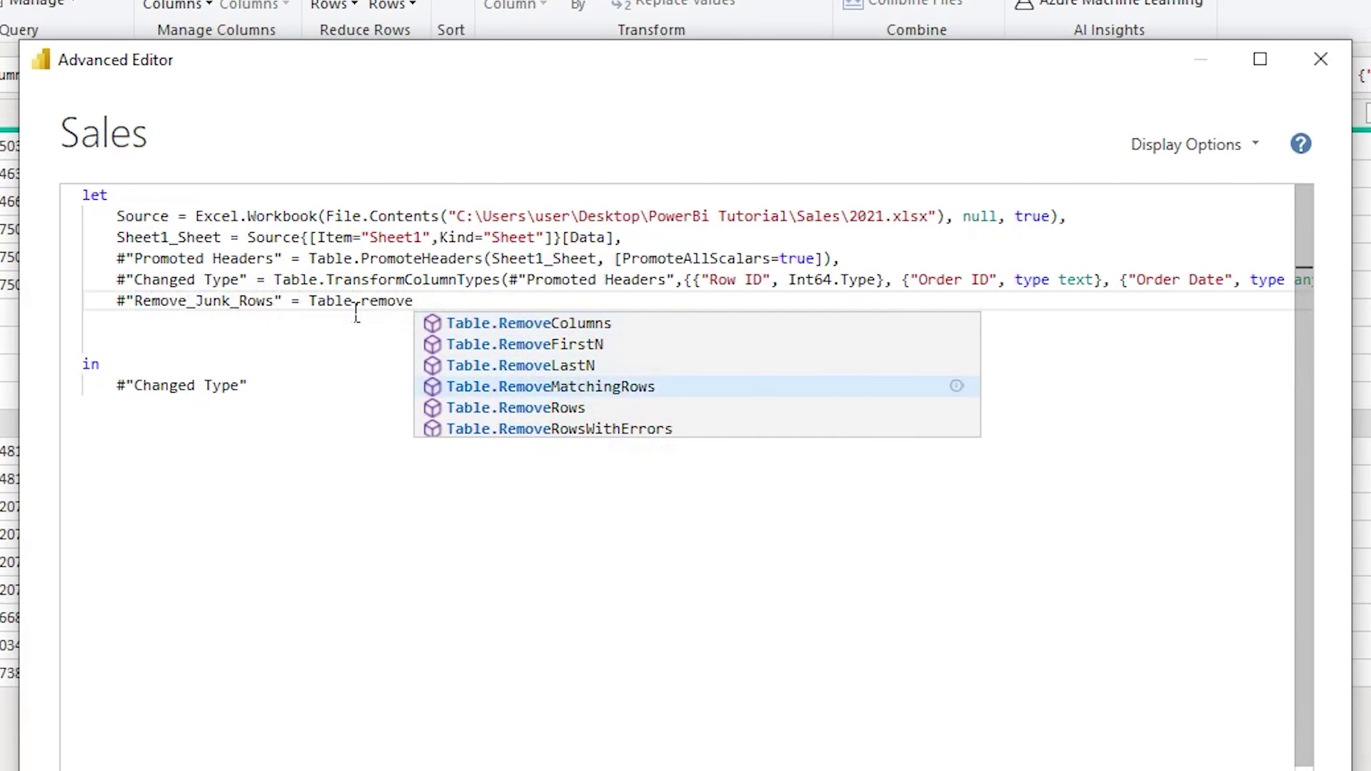
pyautogui.press('Down')
pyautogui.press('Tab')
pyautogui.write('(')
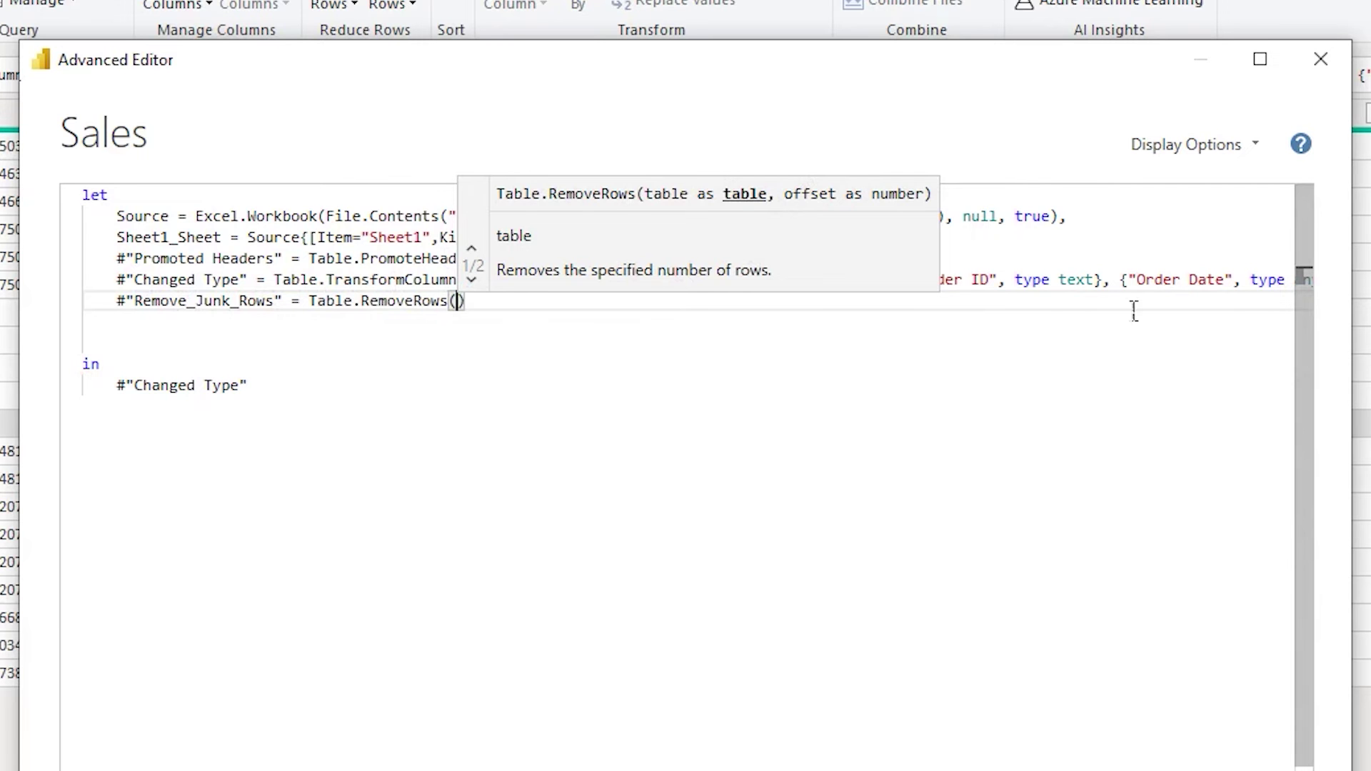
# - Paste #"Changed Type" as the Table.RemoveRows table argument, followed by a comma
pyautogui.click(248, 325)
pyautogui.moveTo(247, 280); pyautogui.dragTo(131, 290)
pyautogui.hotkey('ctrl', 'c')
pyautogui.click(459, 305)
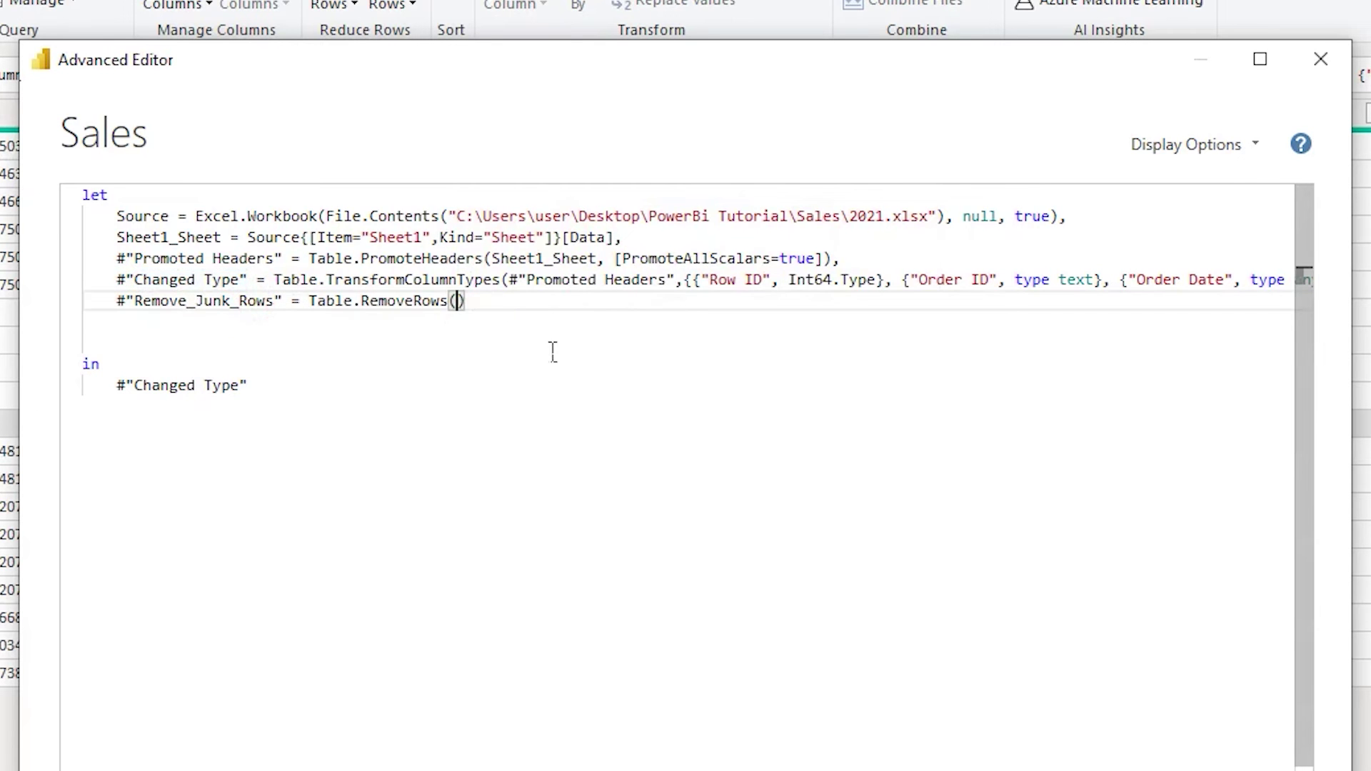
pyautogui.hotkey('ctrl', 'v')
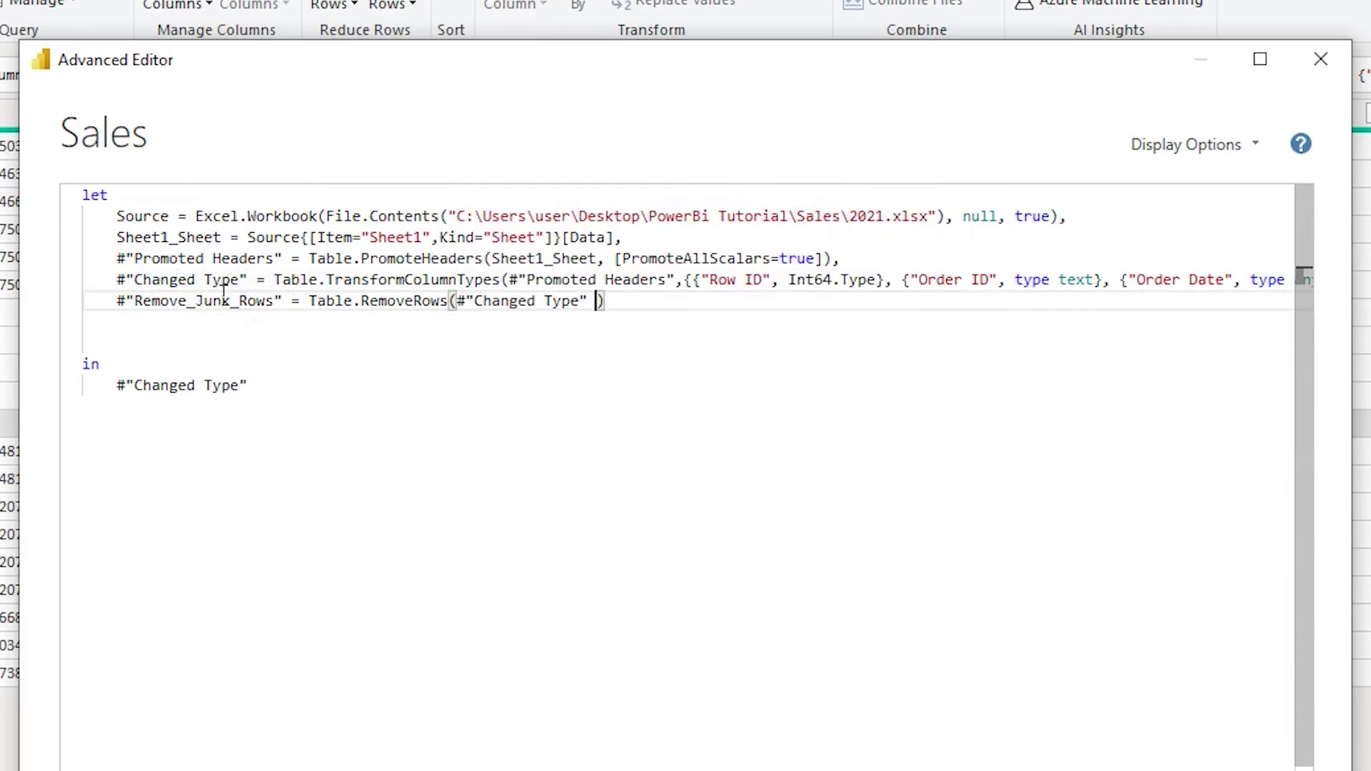
pyautogui.moveTo(248, 280); pyautogui.dragTo(115, 280)
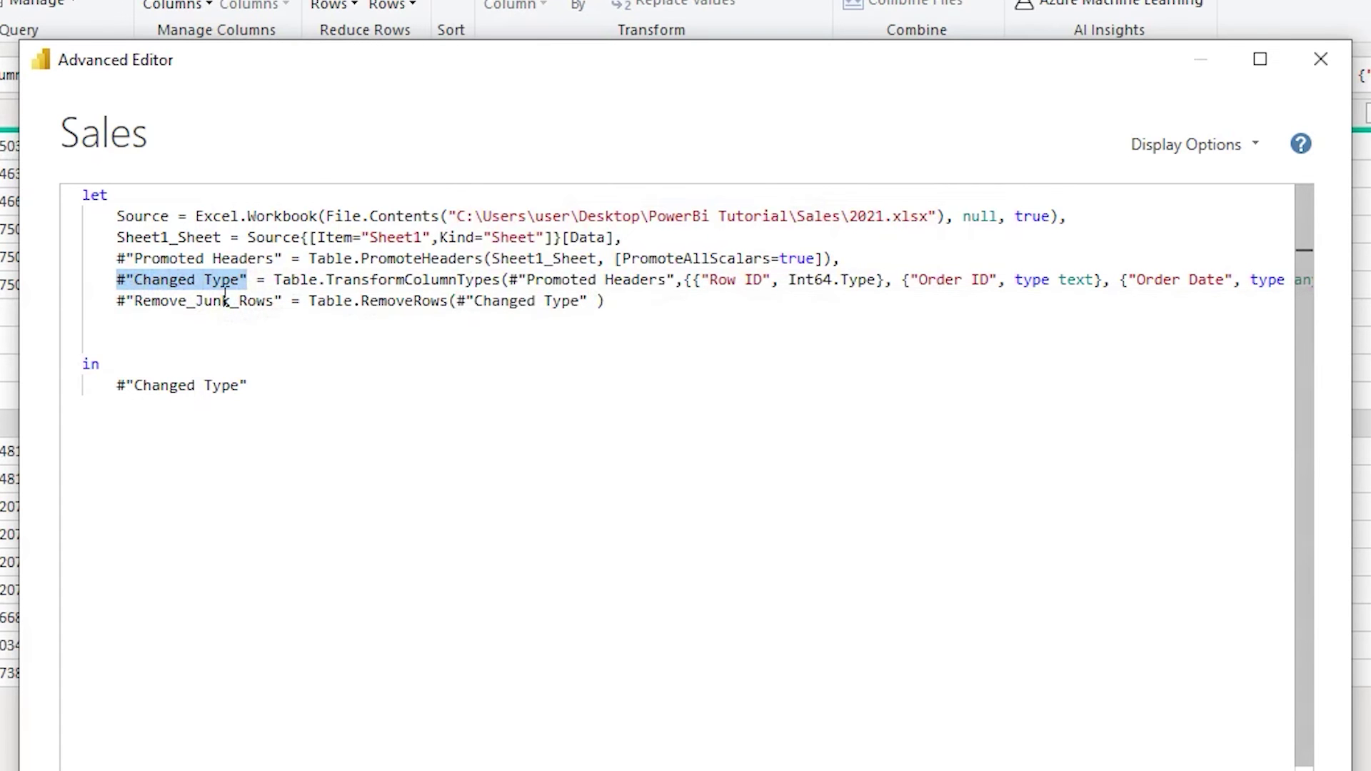
pyautogui.click(588, 301)
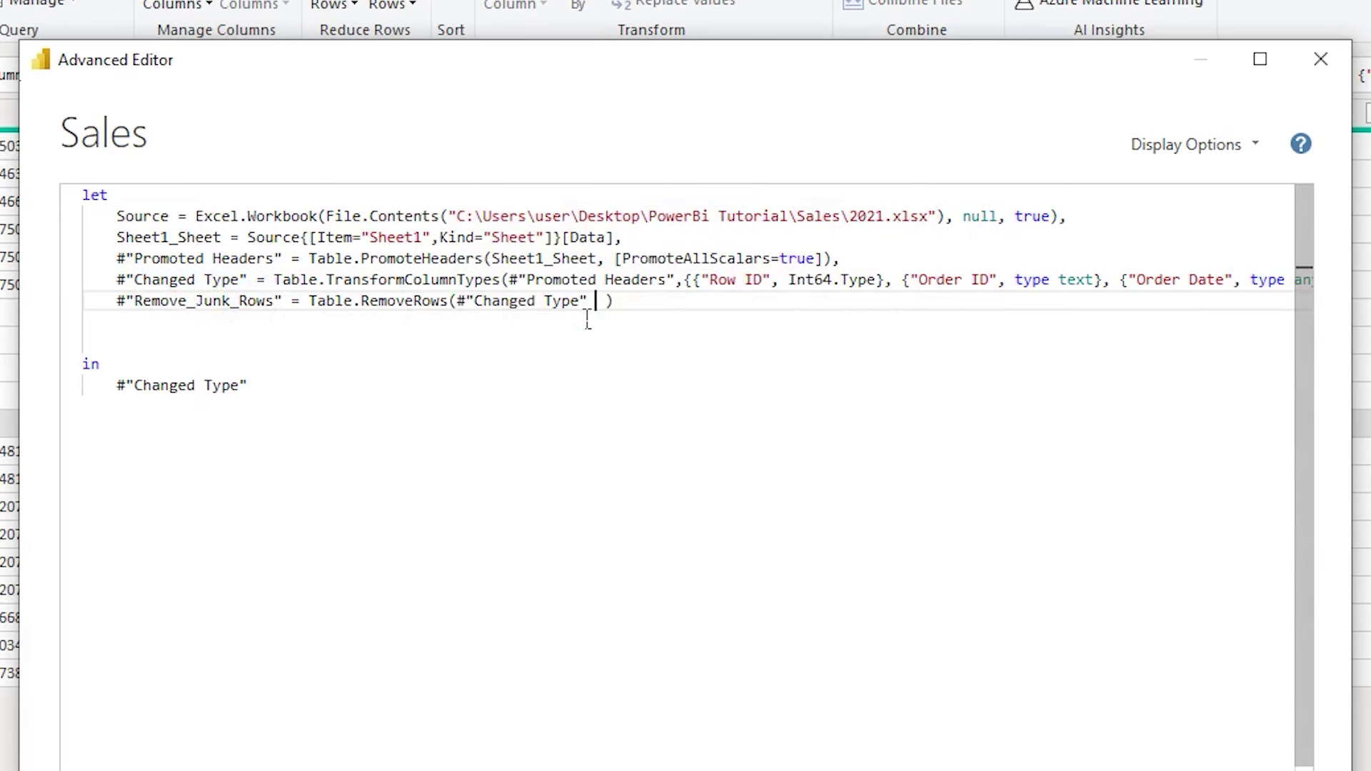
pyautogui.moveTo(118, 279); pyautogui.dragTo(247, 279)
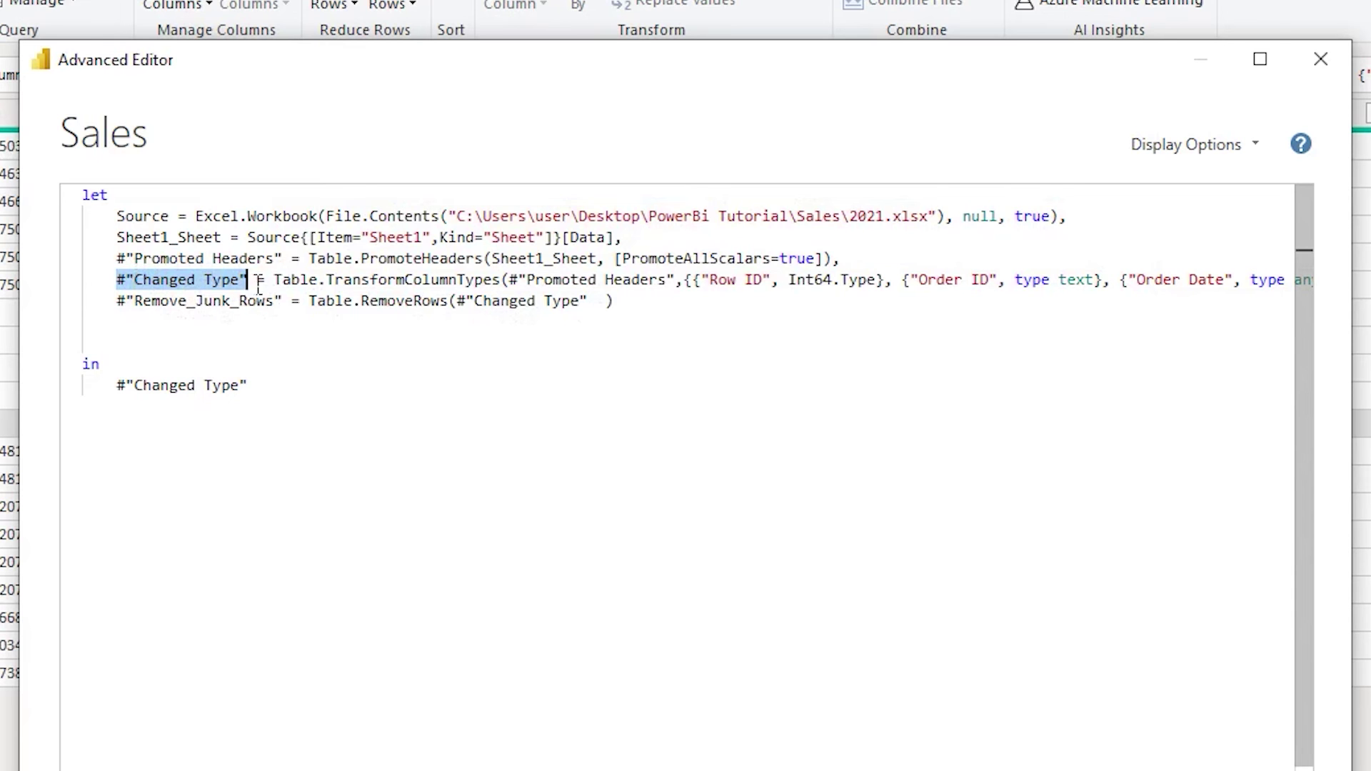
pyautogui.click(615, 307)
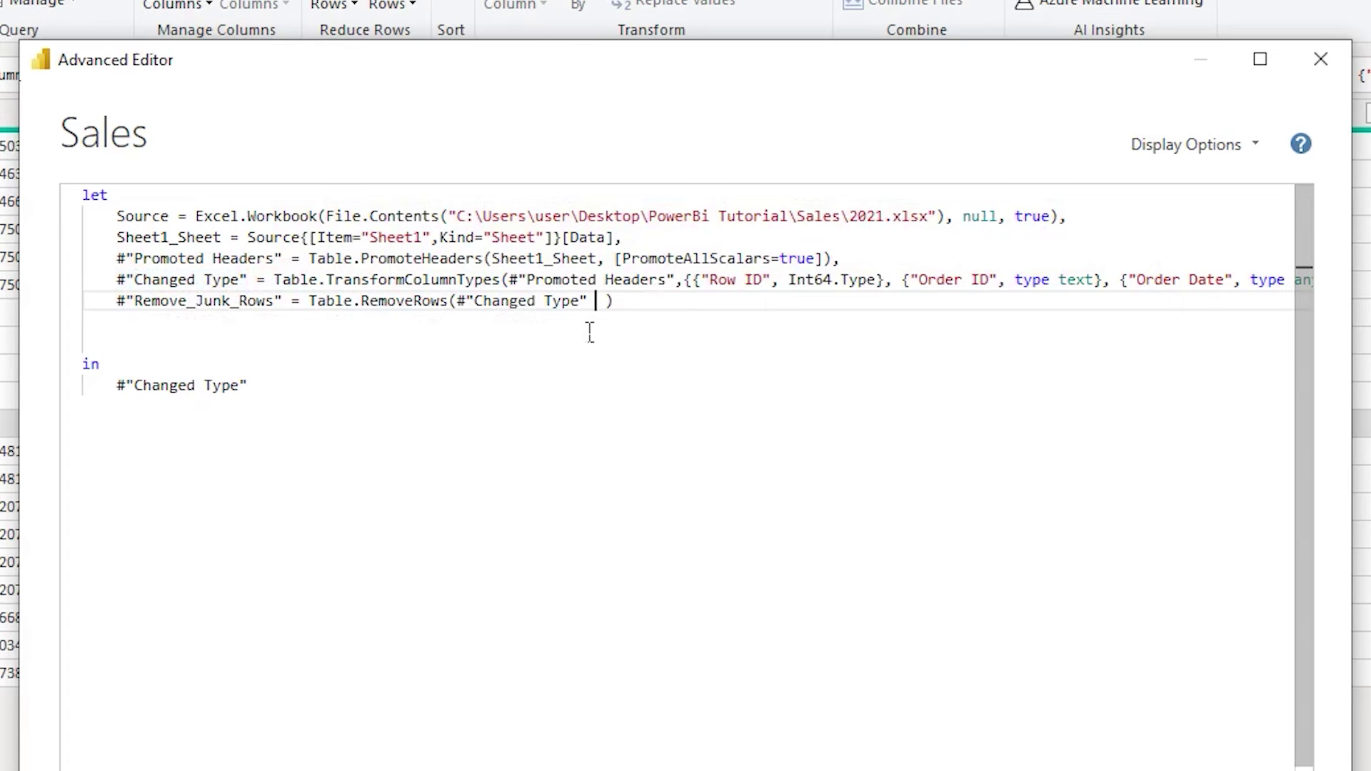
pyautogui.write(',')
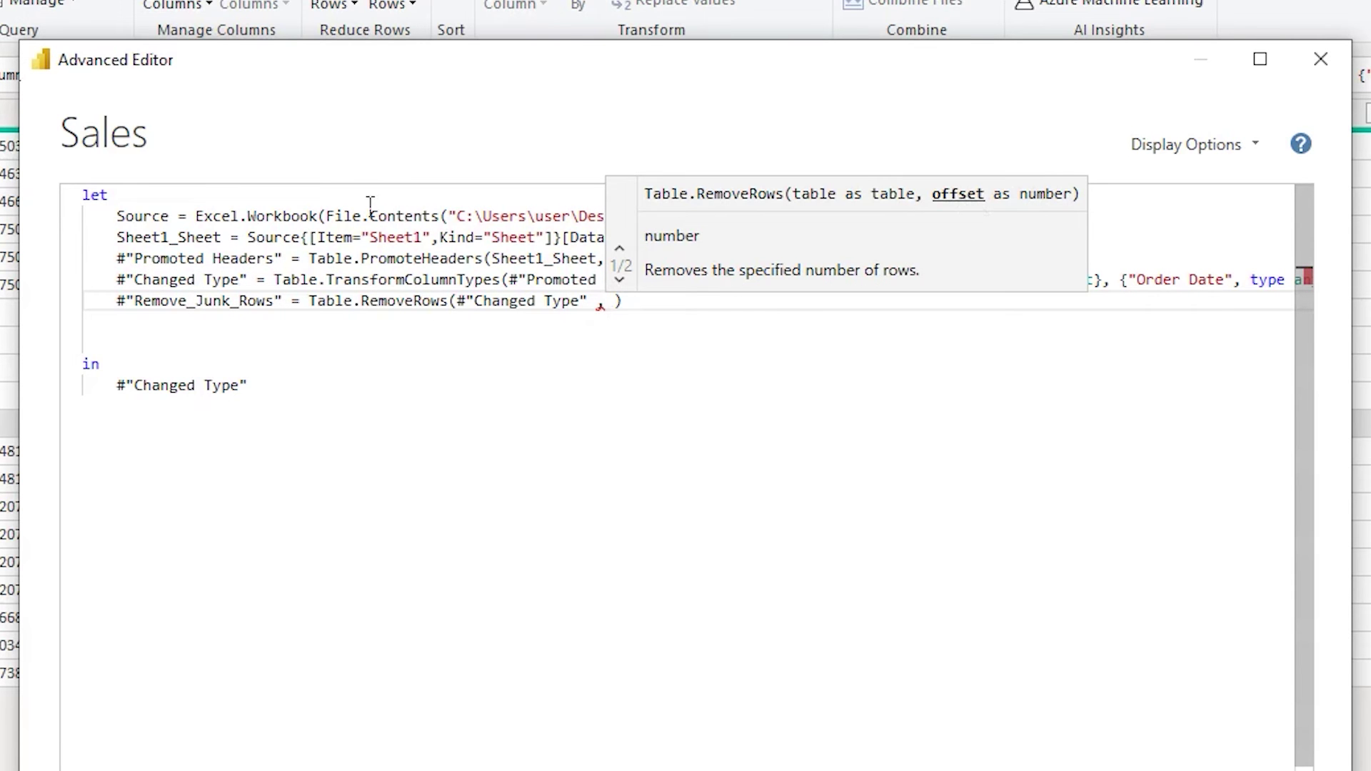
# - Give Table.RemoveRows an offset of 6 and a count of 5
pyautogui.moveTo(241, 65); pyautogui.dragTo(522, 68)
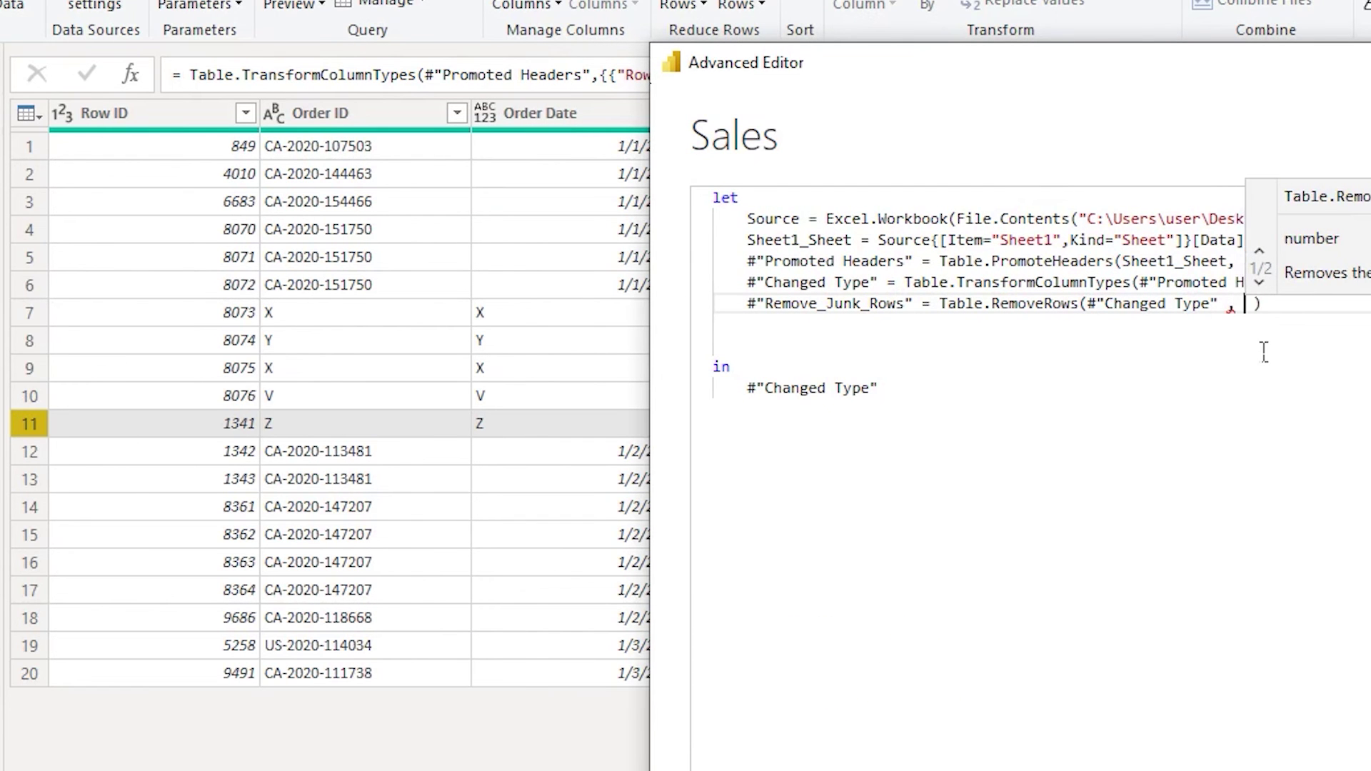
pyautogui.write('6')
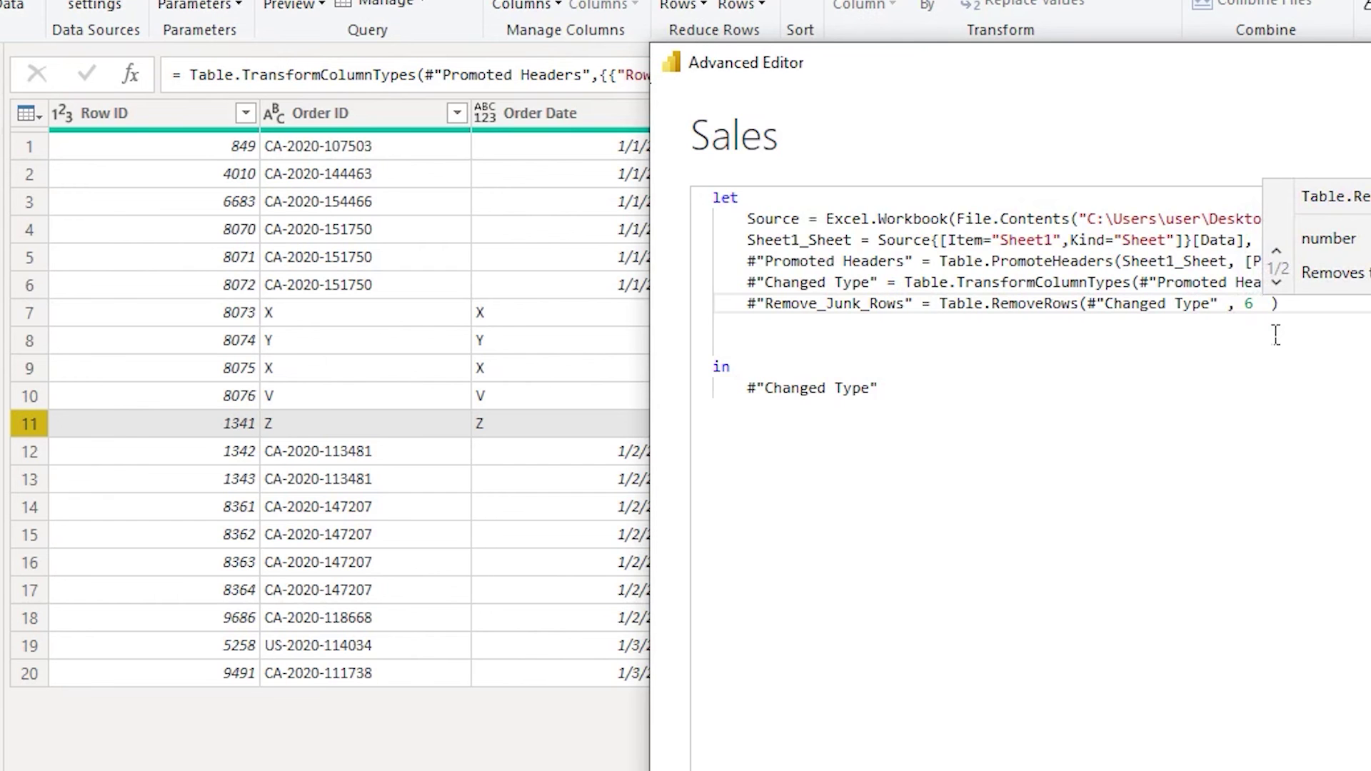
pyautogui.write(',')
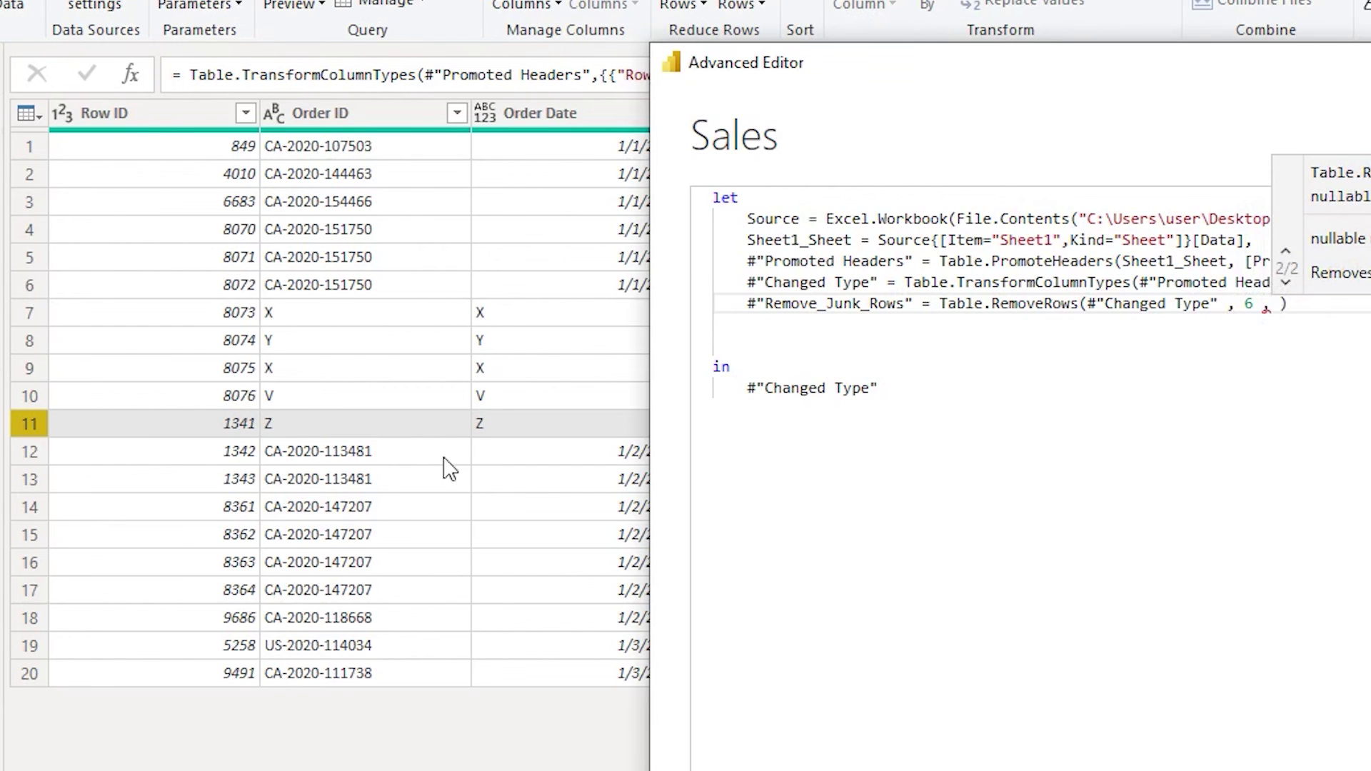
pyautogui.write(' 5')
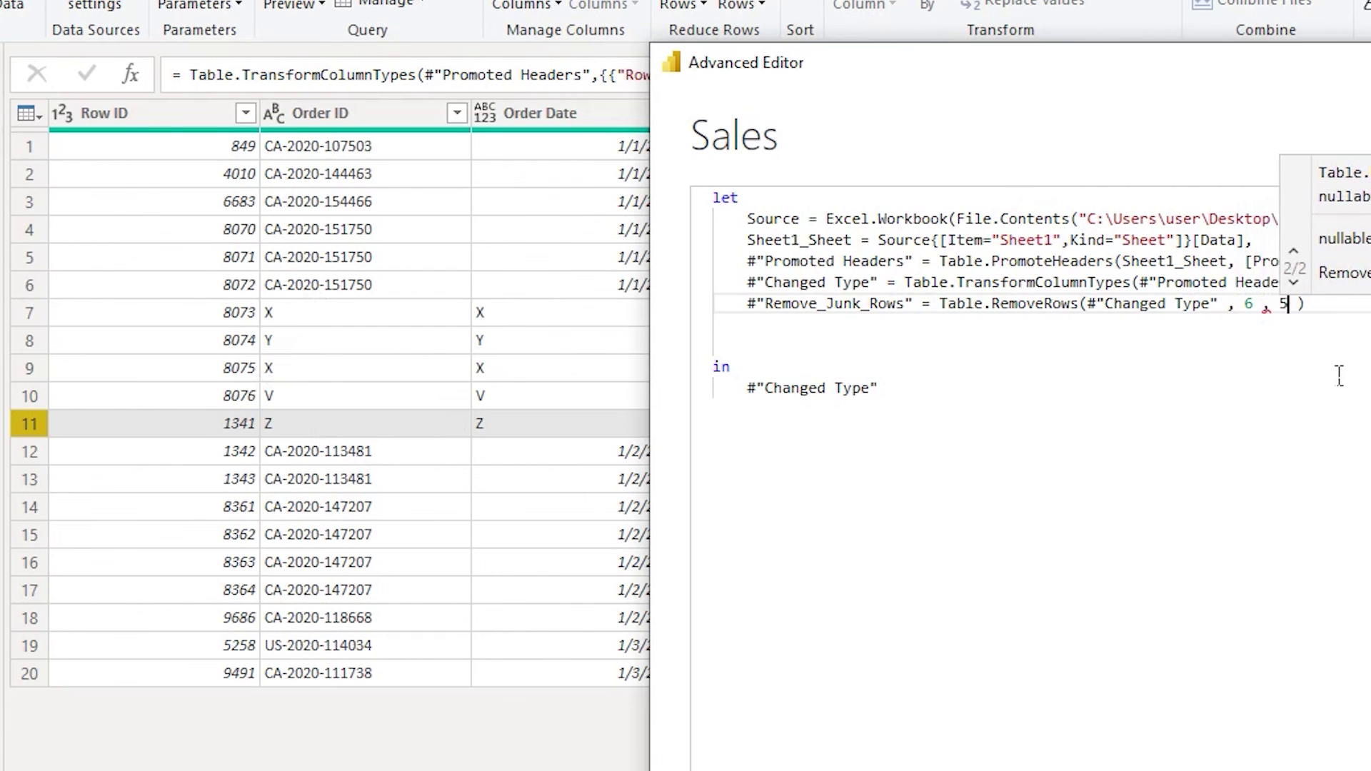
pyautogui.click(1349, 330)
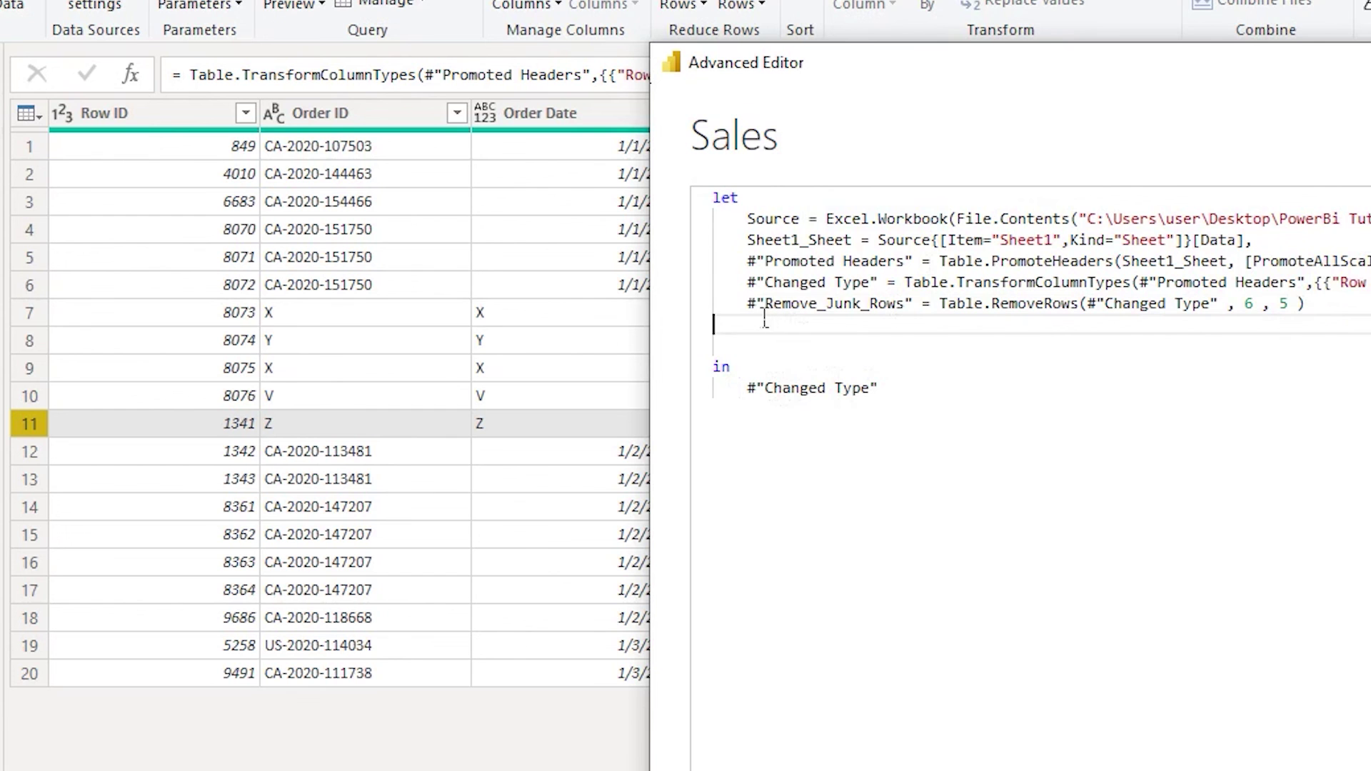
# - Replace #"Changed Type" after 'in' with #"Remove_Junk_Rows" so the query returns it
pyautogui.moveTo(743, 304); pyautogui.dragTo(927, 321)
pyautogui.hotkey('ctrl', 'c')
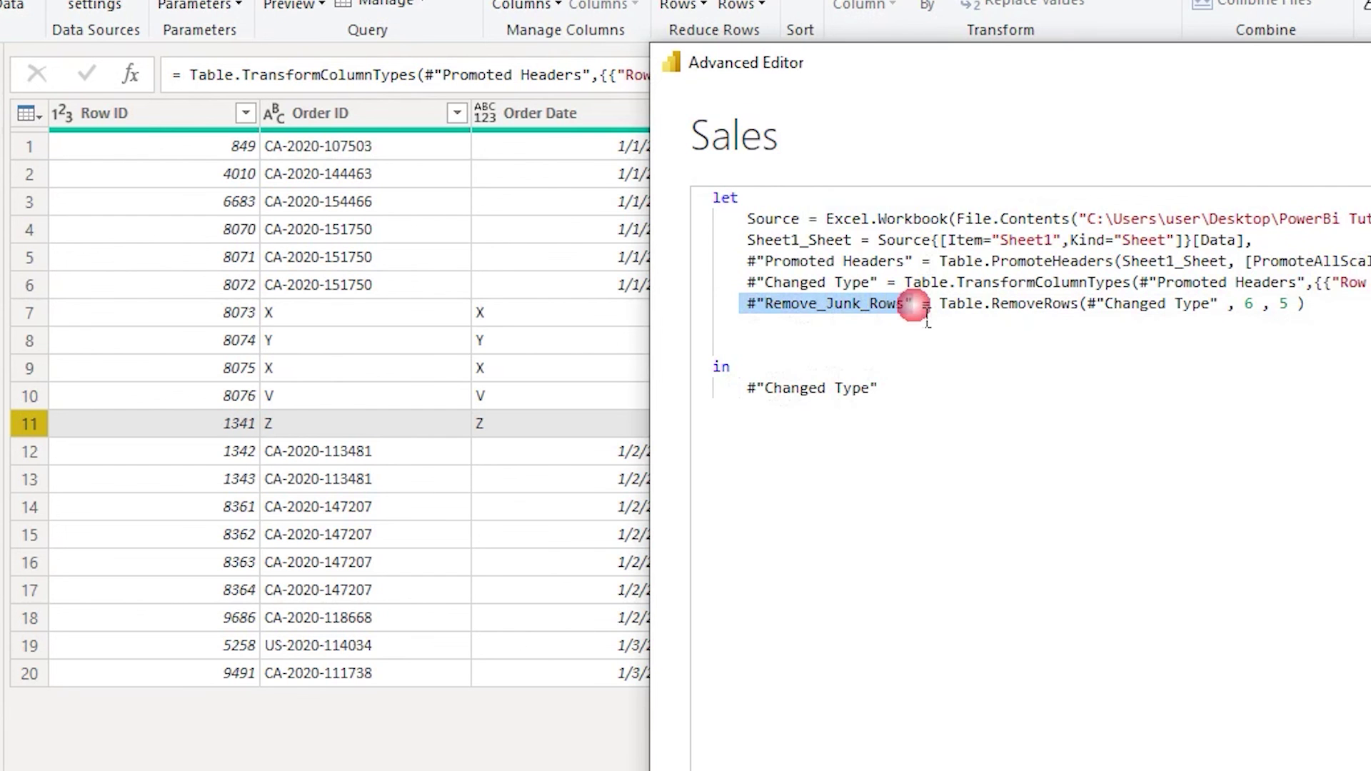
pyautogui.moveTo(906, 391); pyautogui.dragTo(753, 404)
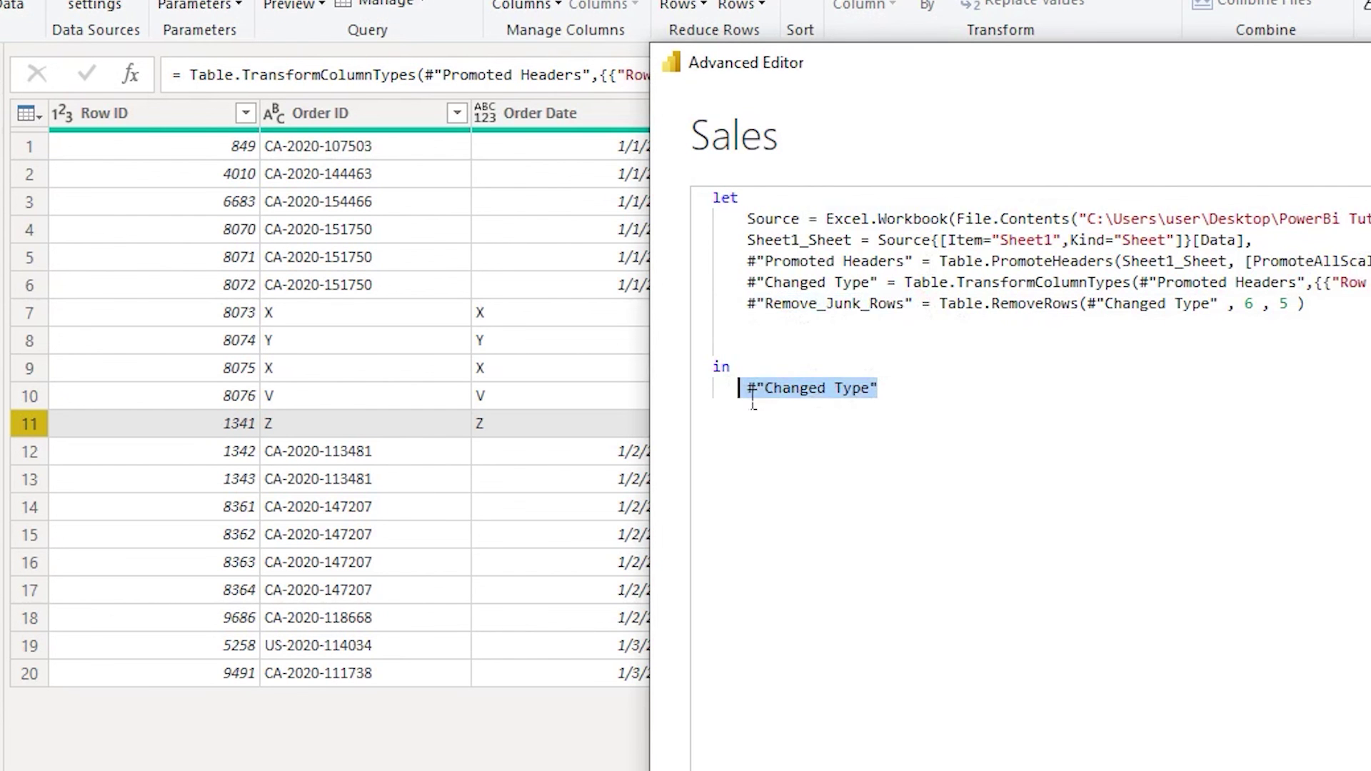
pyautogui.hotkey('ctrl', 'v')
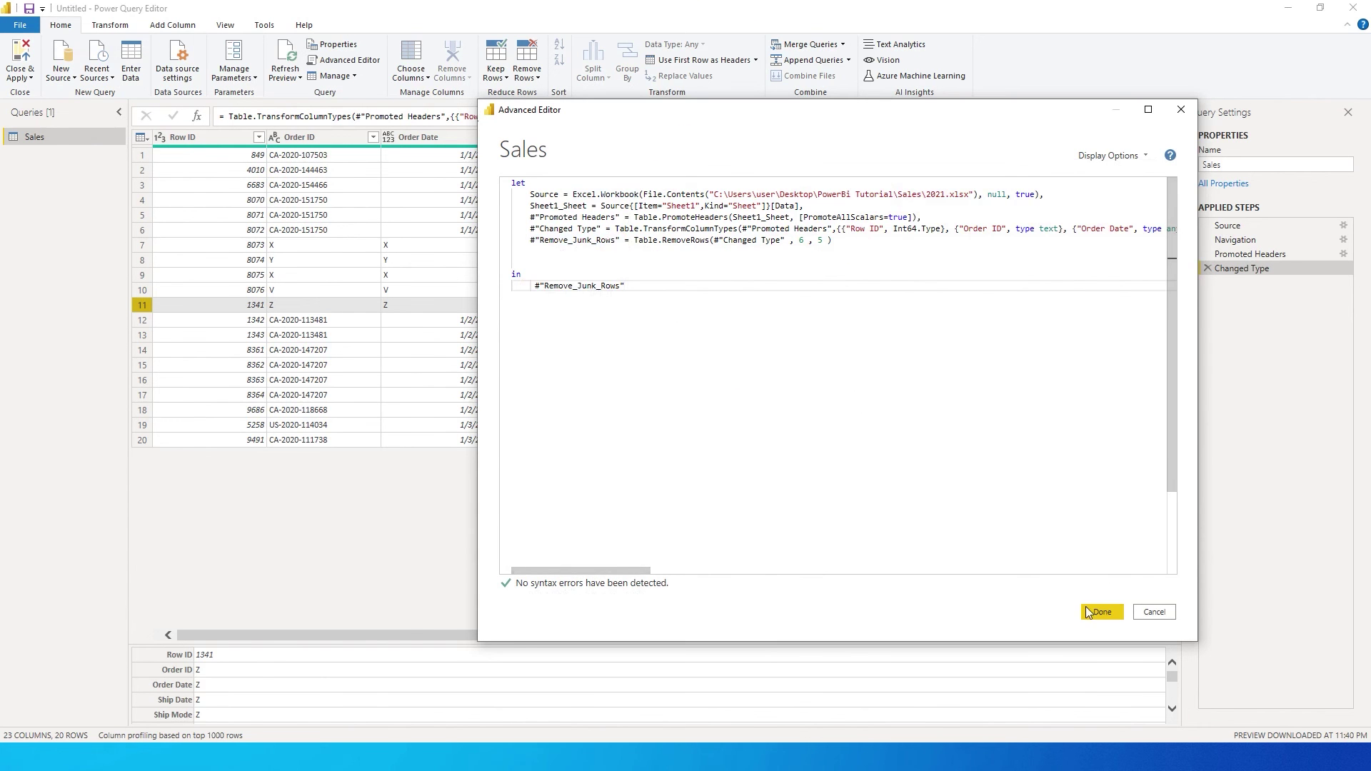
# - Save the M code so Remove_Junk_Rows applies, then preview the 20-row Changed Type step
pyautogui.click(1101, 612)
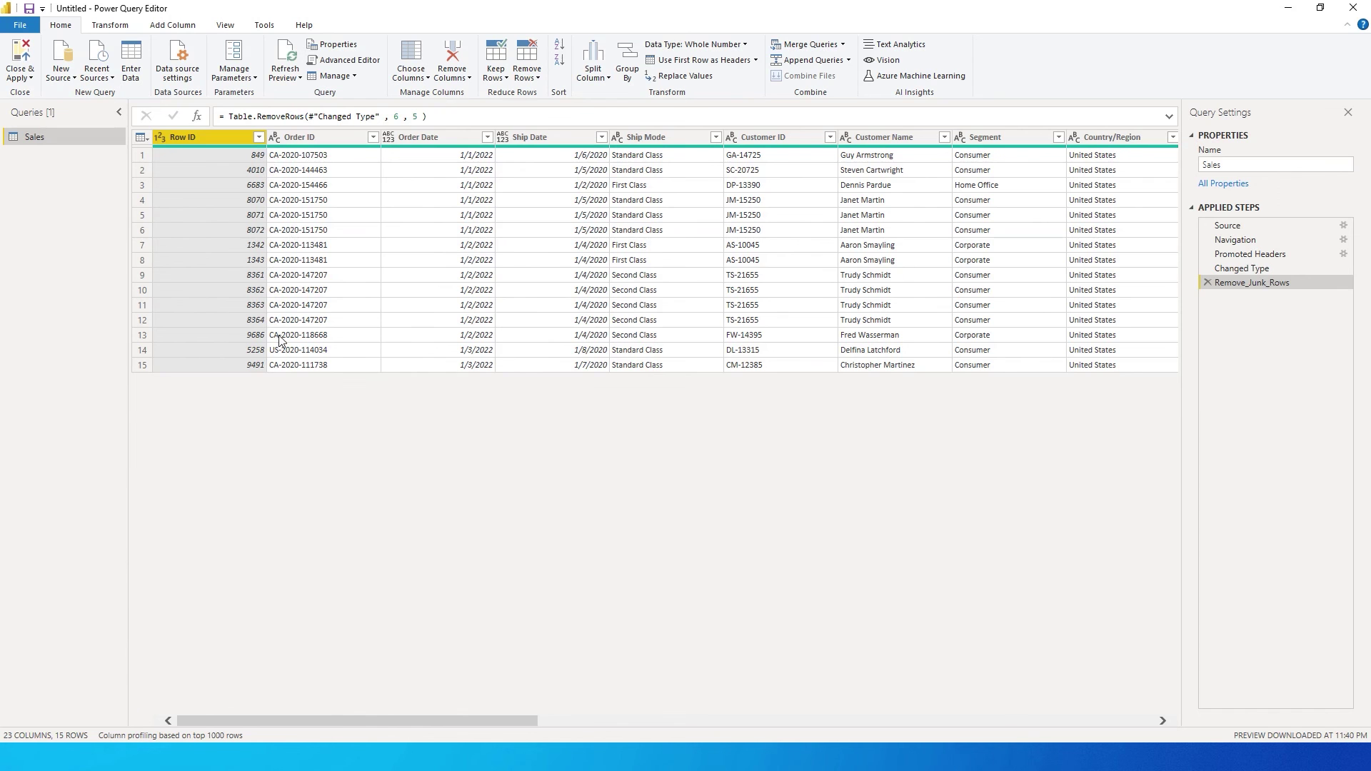
pyautogui.click(1261, 270)
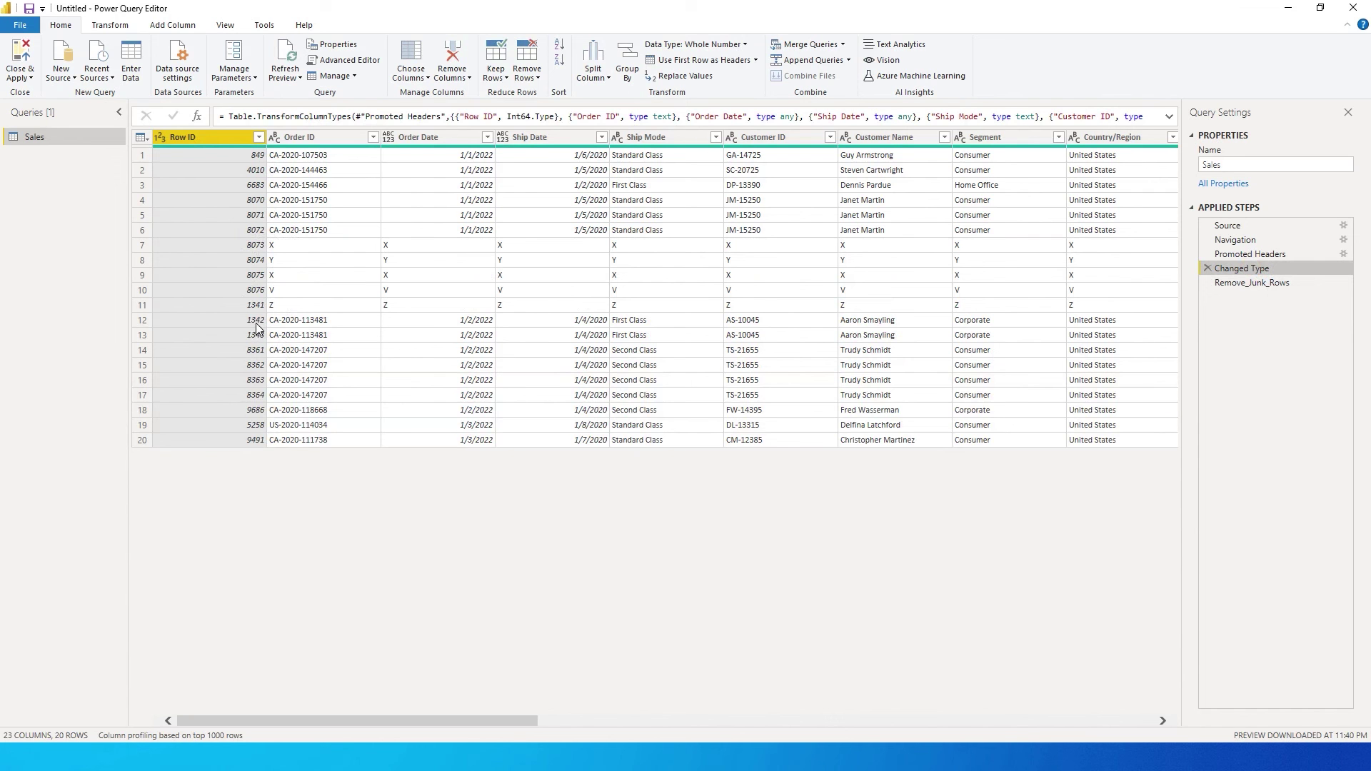
# - Compare Remove_Junk_Rows with Changed Type, then change the formula's offset from 6 to 7
pyautogui.click(1267, 284)
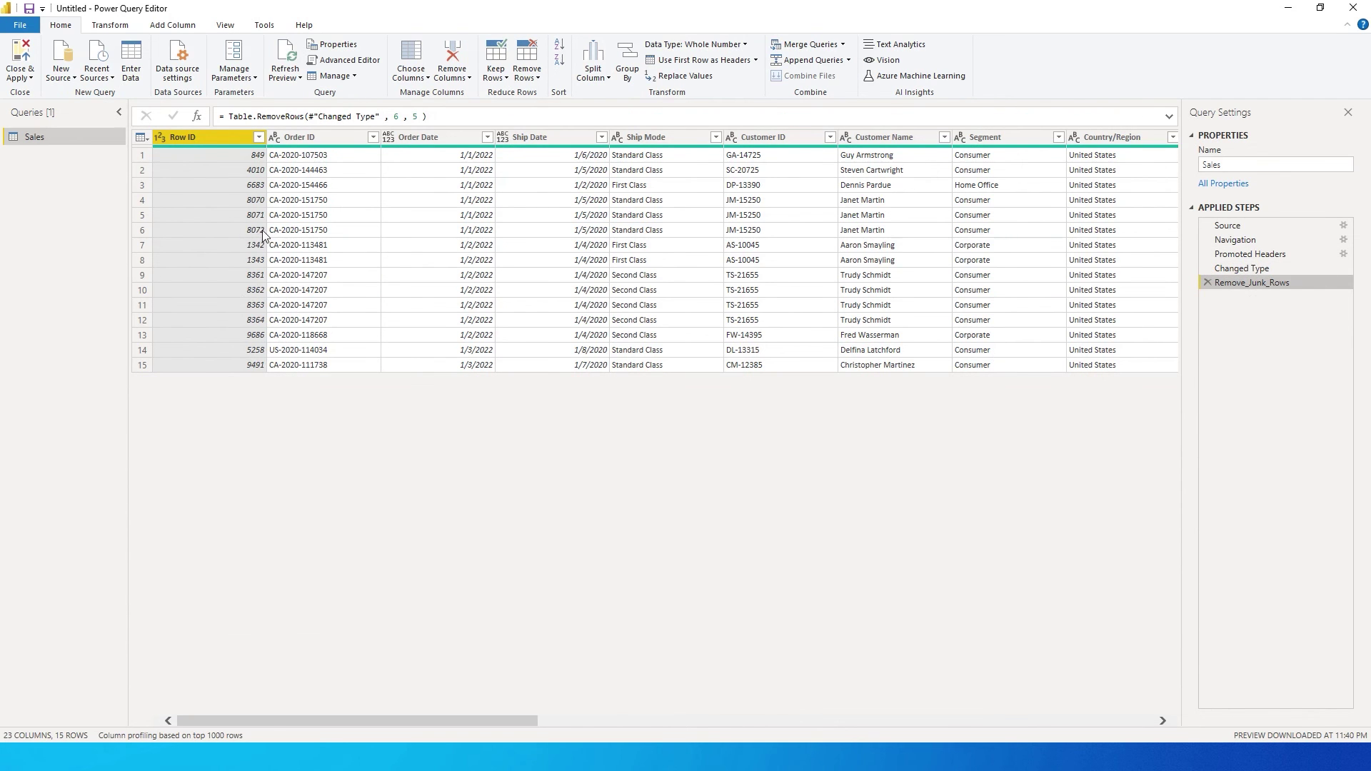
pyautogui.click(1274, 268)
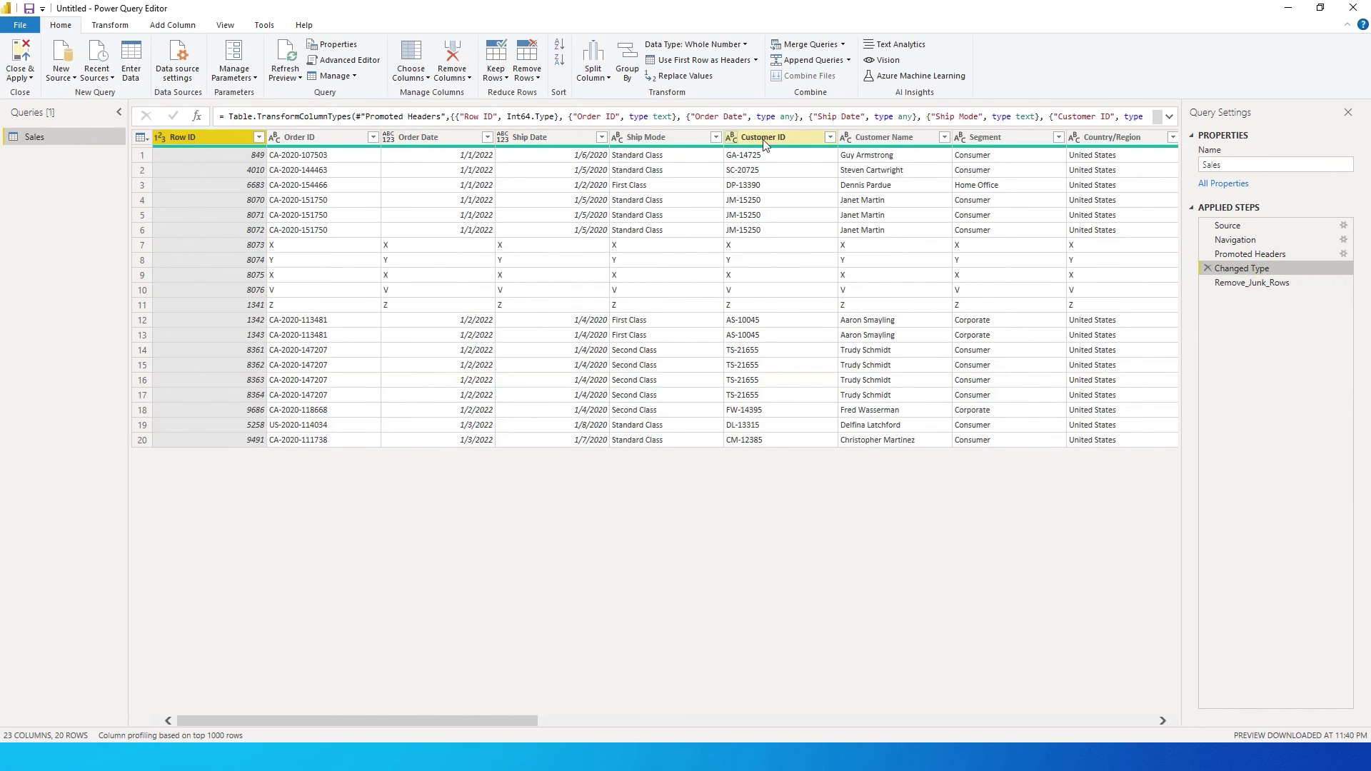
pyautogui.click(1269, 284)
pyautogui.click(397, 116)
pyautogui.click(475, 152)
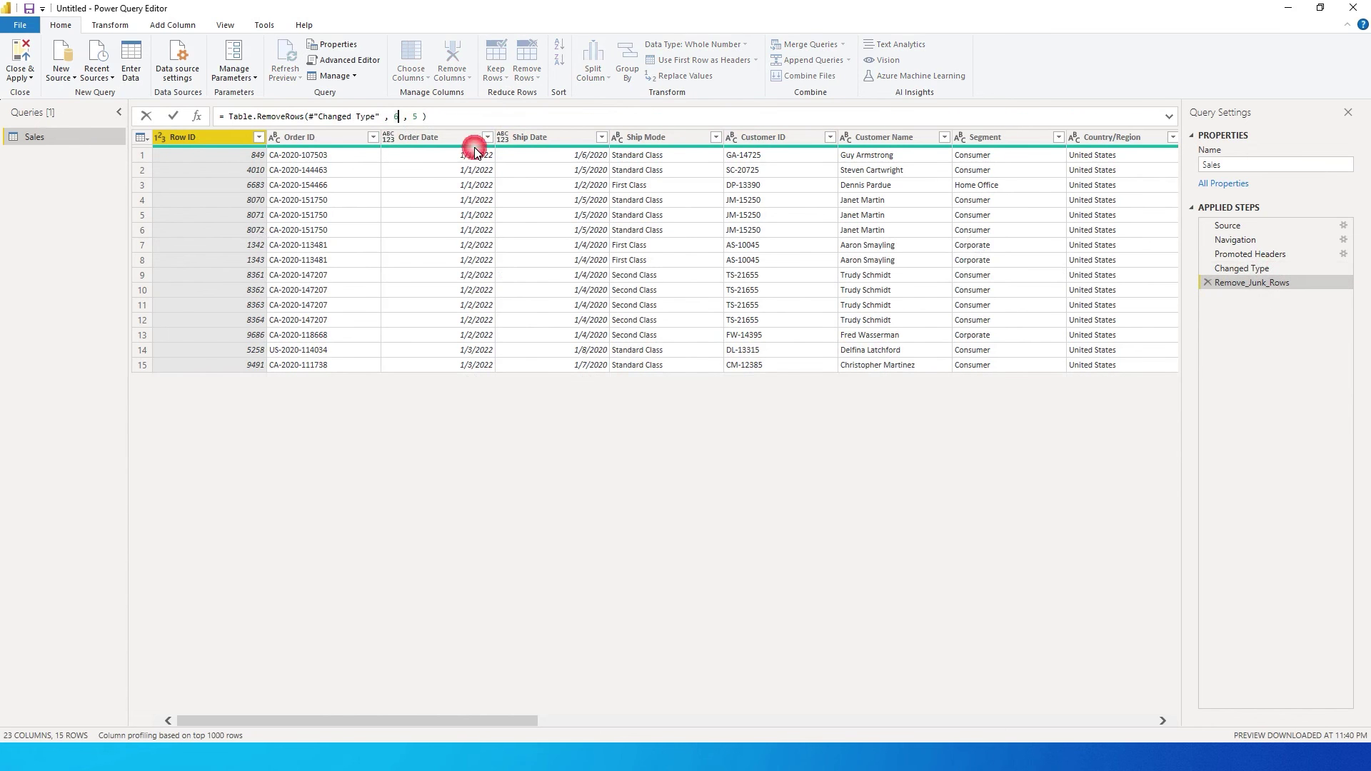
pyautogui.press('BackSpace')
pyautogui.write('7')
pyautogui.press('Return')
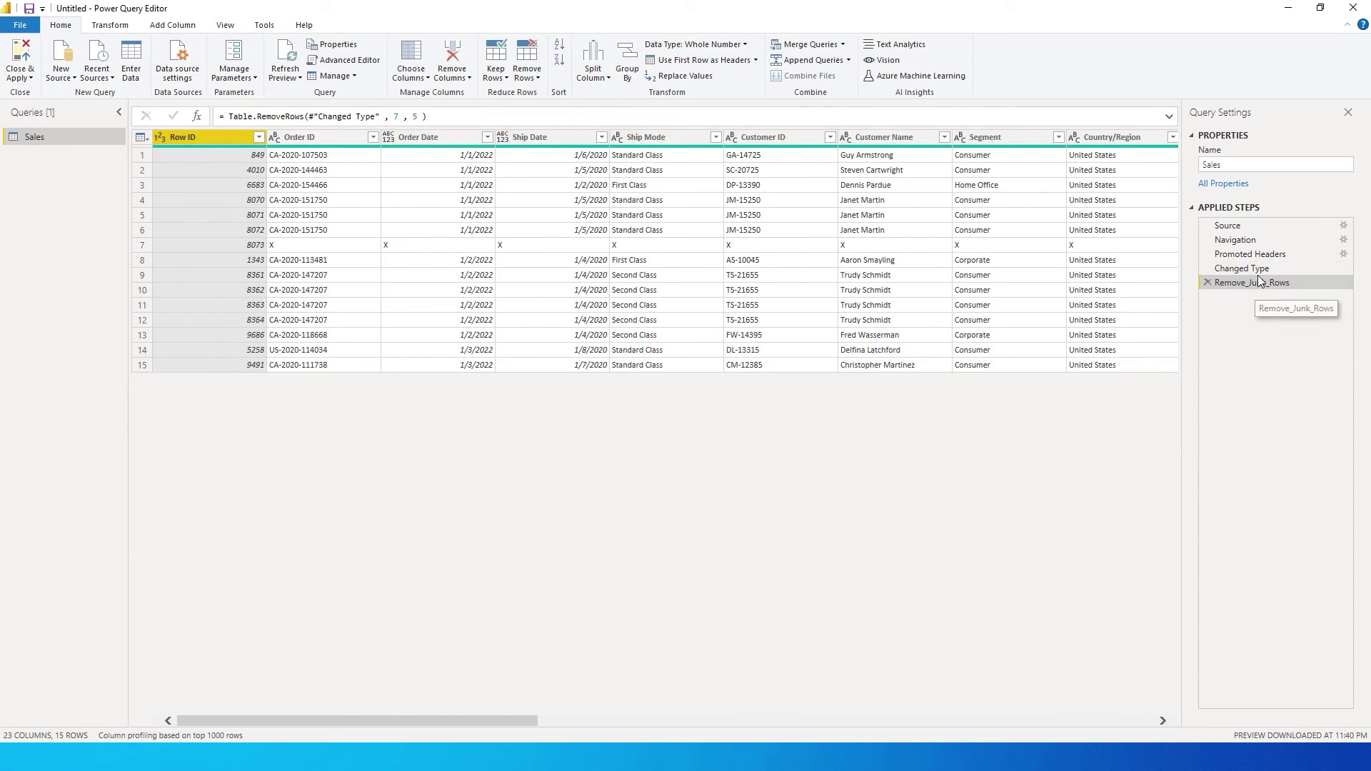
# - Restore the Remove_Junk_Rows offset to 6 in the formula bar
pyautogui.click(406, 120)
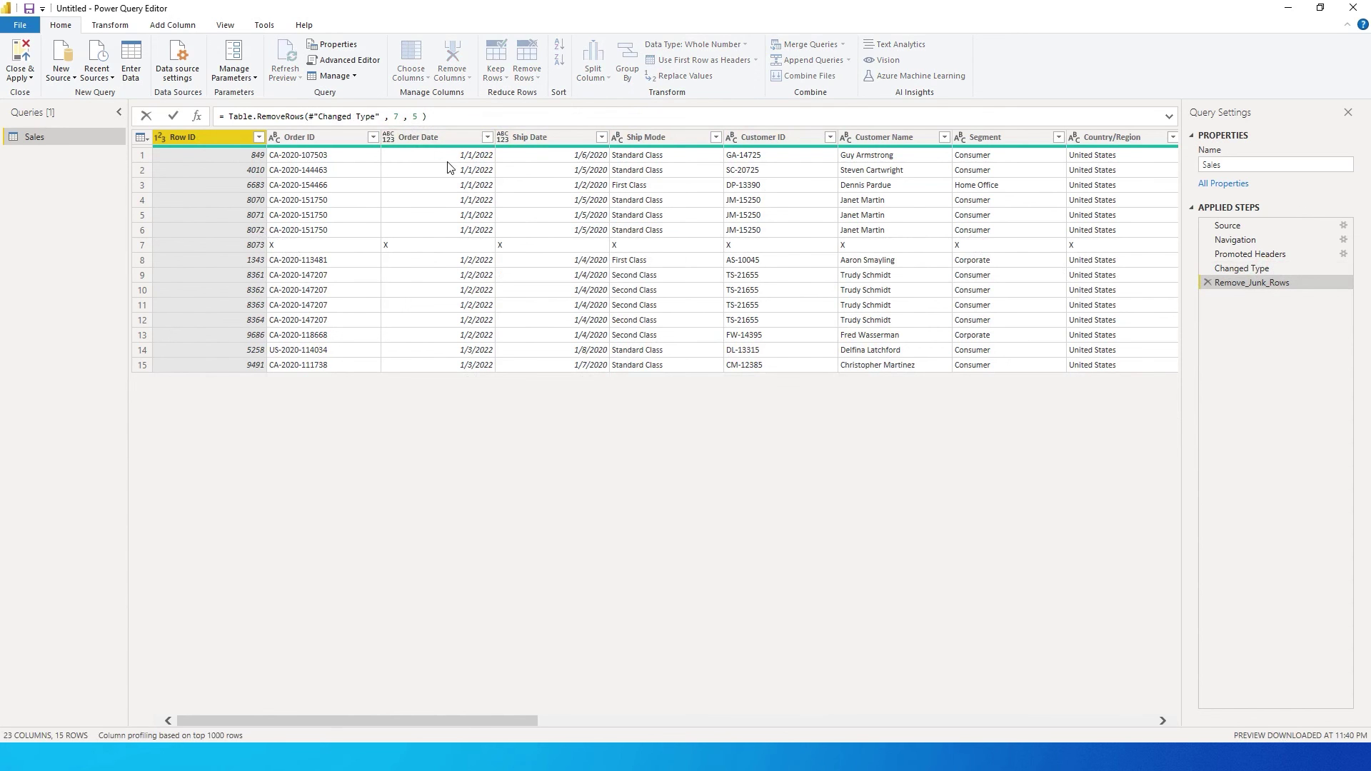
pyautogui.press('BackSpace')
pyautogui.write('6')
pyautogui.press('Return')
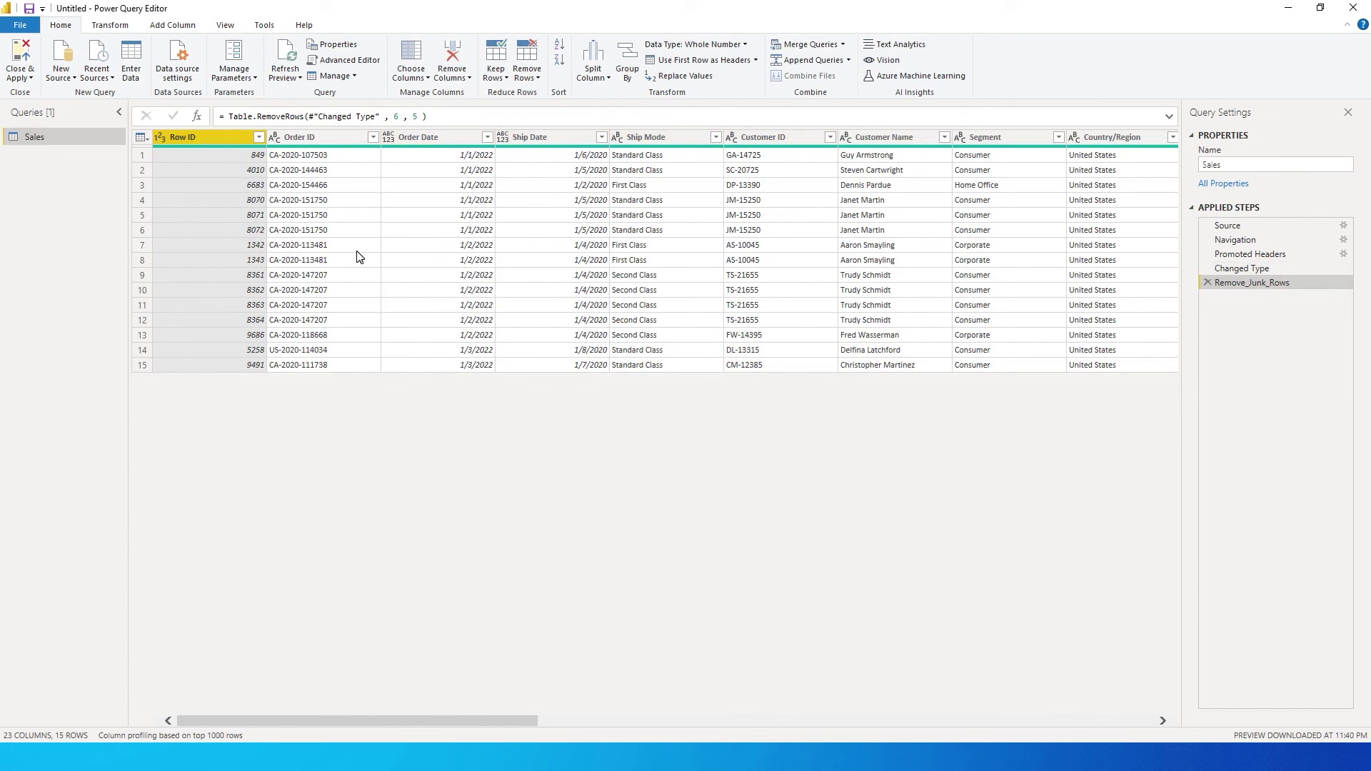